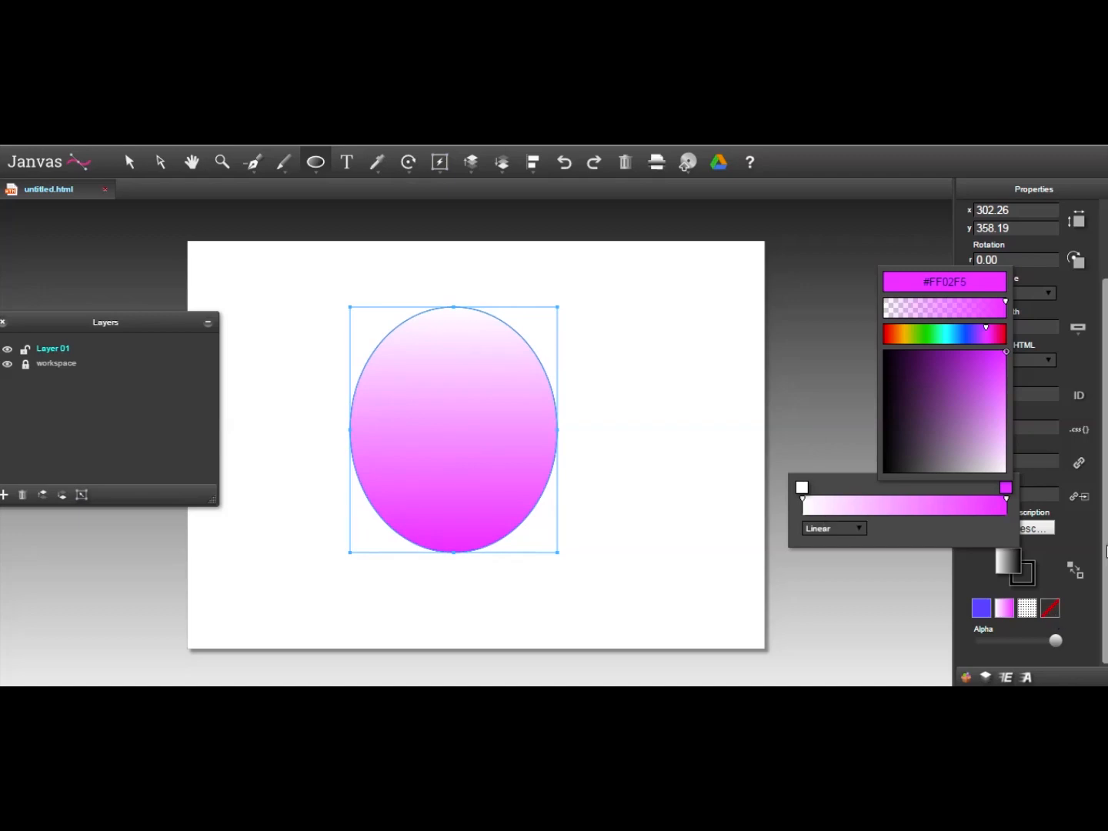
Fill the ellipse with the orange two-tone gradient from the Library, and replace it with the glossy pink-to-red gradient
{"action": "left_click", "coordinate": [1105, 600]}
{"action": "left_click", "coordinate": [965, 677]}
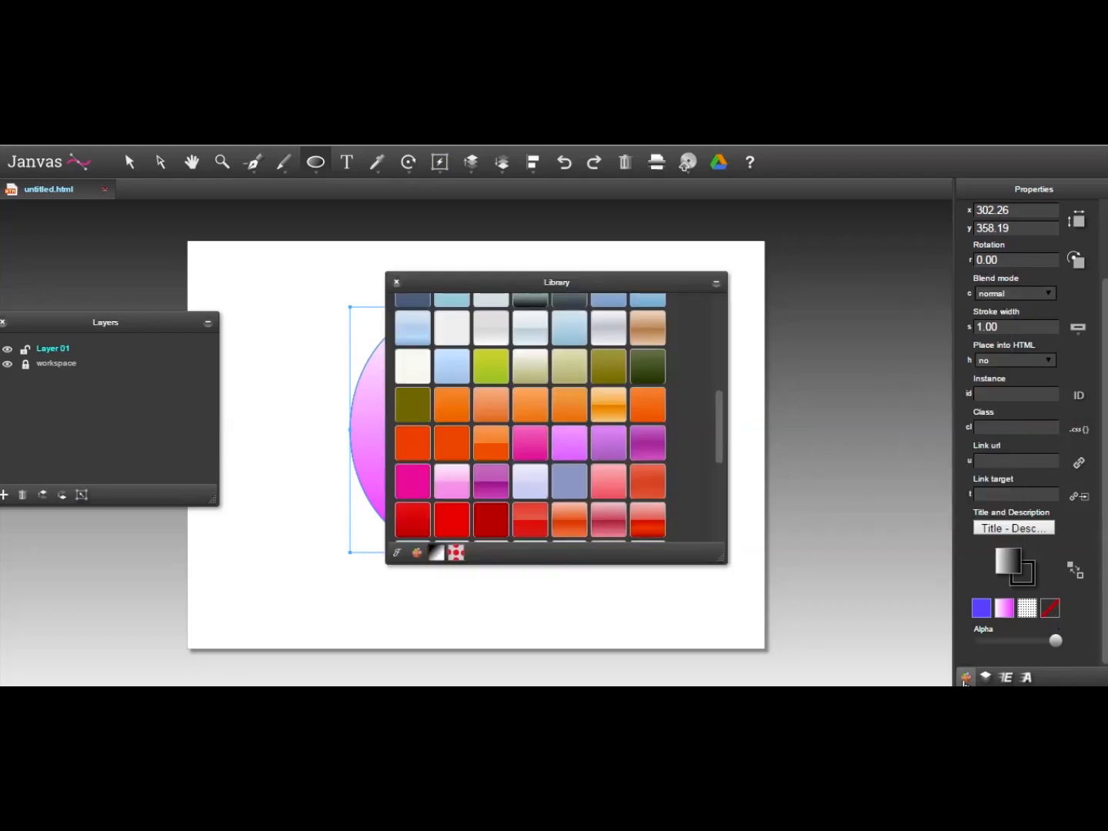
{"action": "left_click", "coordinate": [496, 446]}
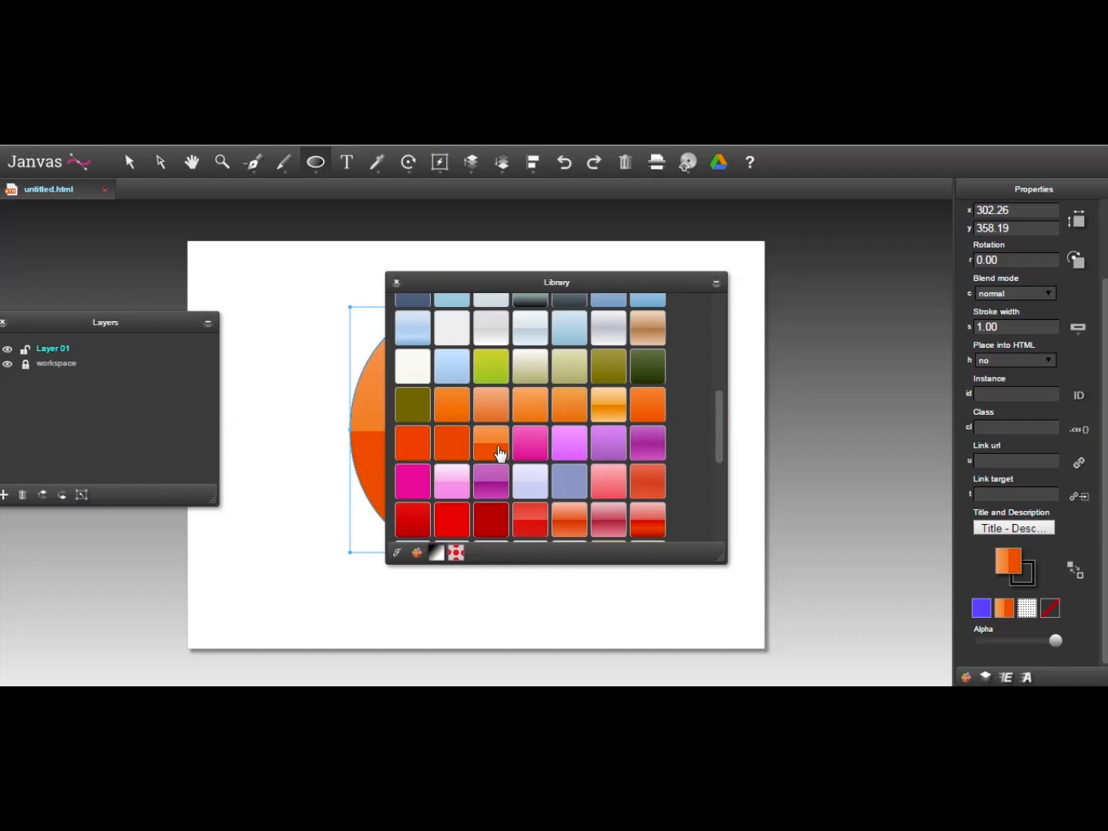
{"action": "left_click", "coordinate": [656, 524]}
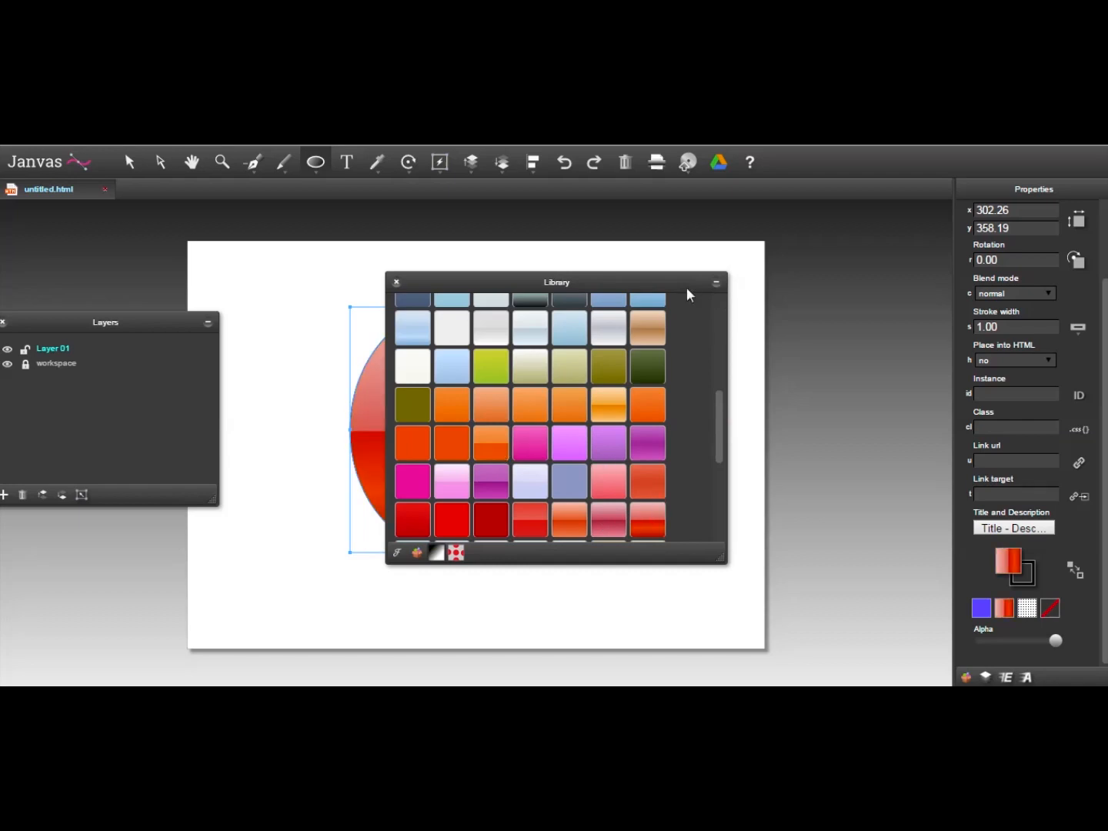
{"action": "left_click", "coordinate": [396, 283]}
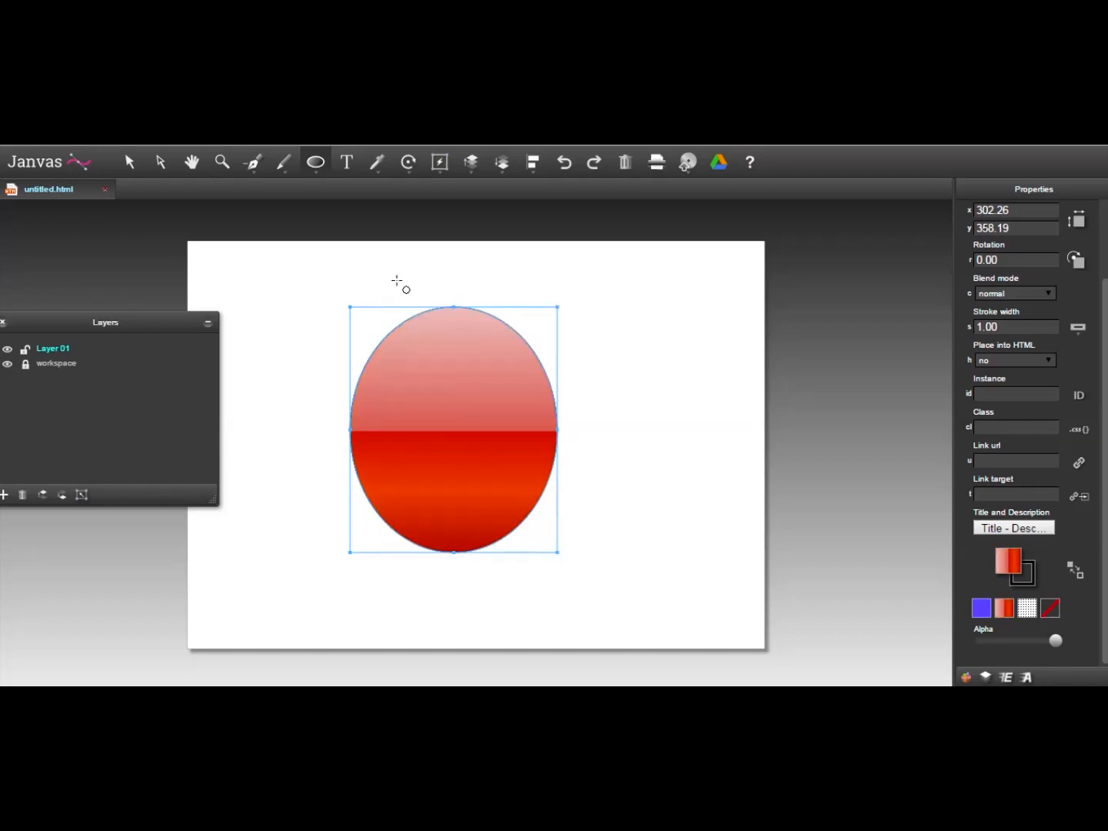
Recolour the orange stop of the ellipse's gradient to magenta #FF00F5
{"action": "left_click", "coordinate": [1008, 561]}
{"action": "left_click", "coordinate": [955, 489]}
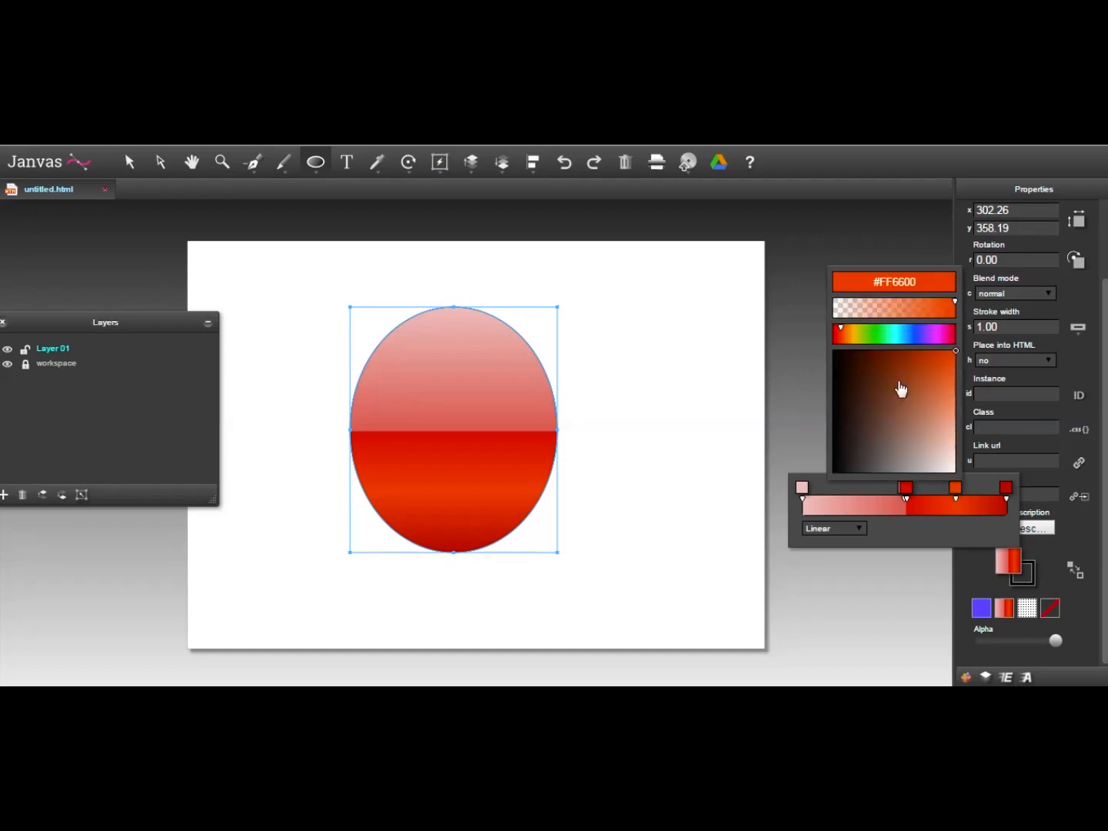
{"action": "left_click", "coordinate": [940, 336]}
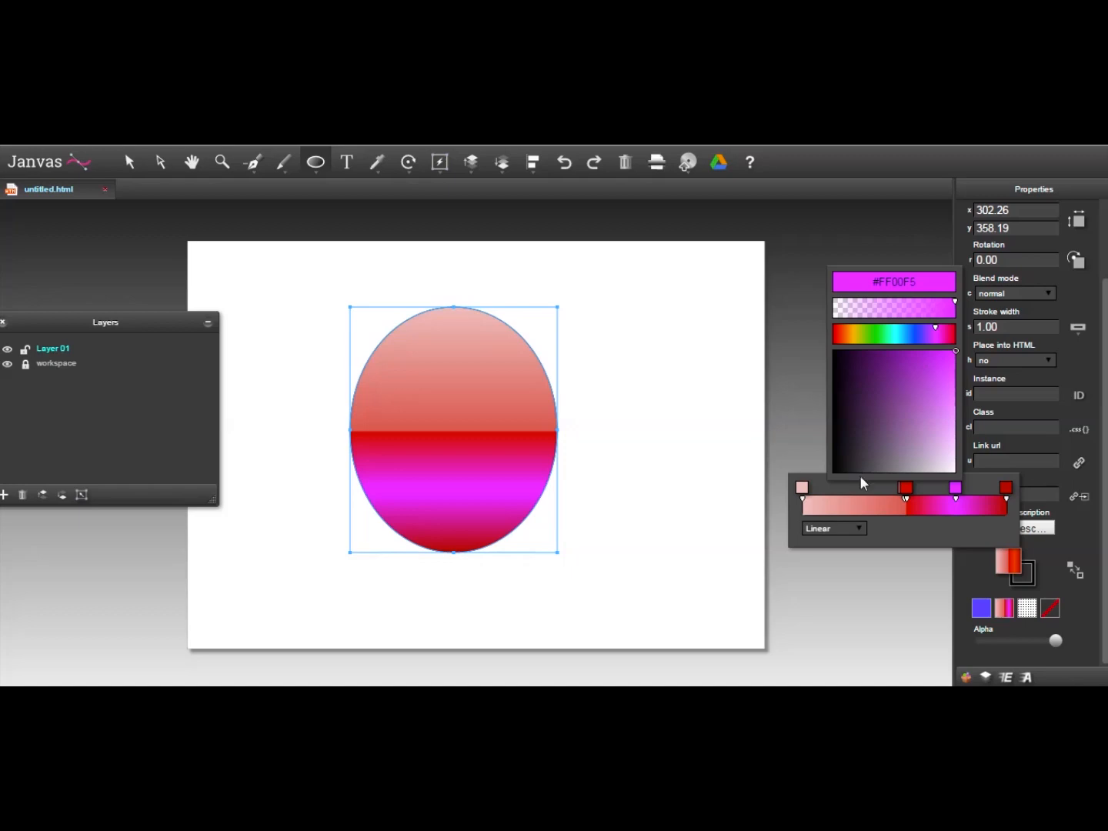
{"action": "left_click", "coordinate": [726, 571]}
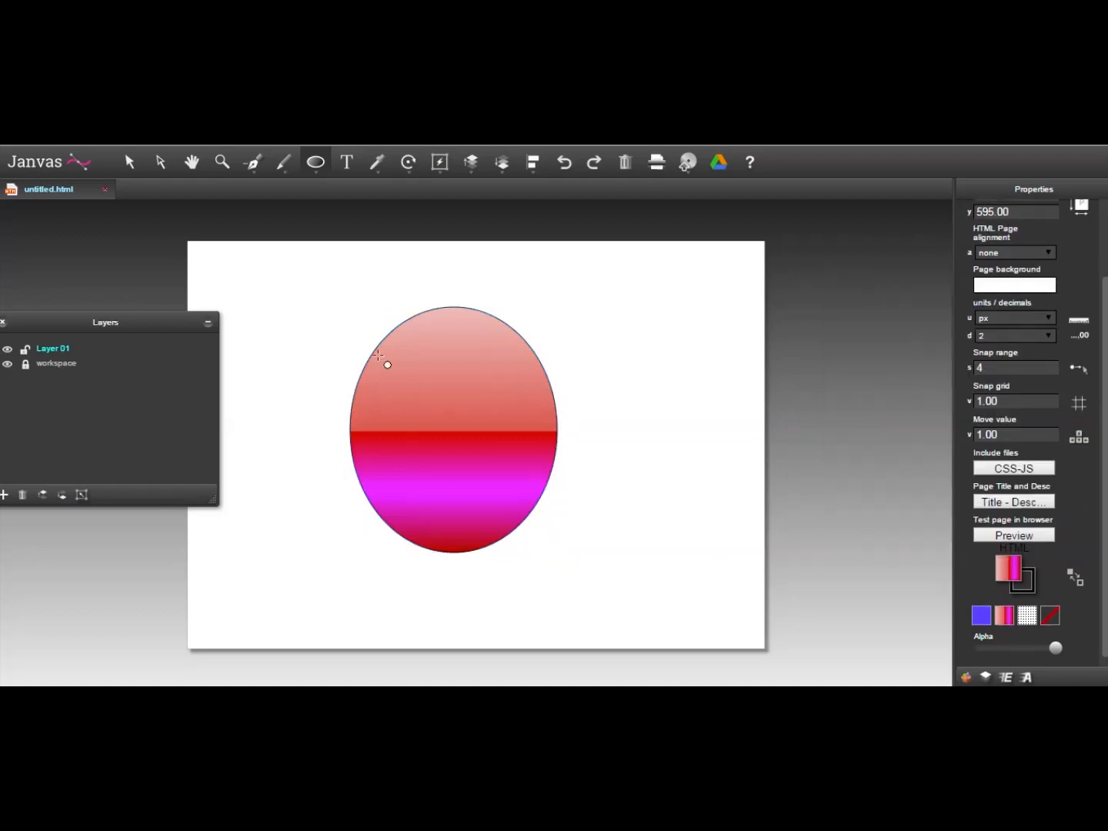
Delete the gradient-filled ellipse from the page
{"action": "left_click", "coordinate": [129, 162]}
{"action": "left_click", "coordinate": [398, 374]}
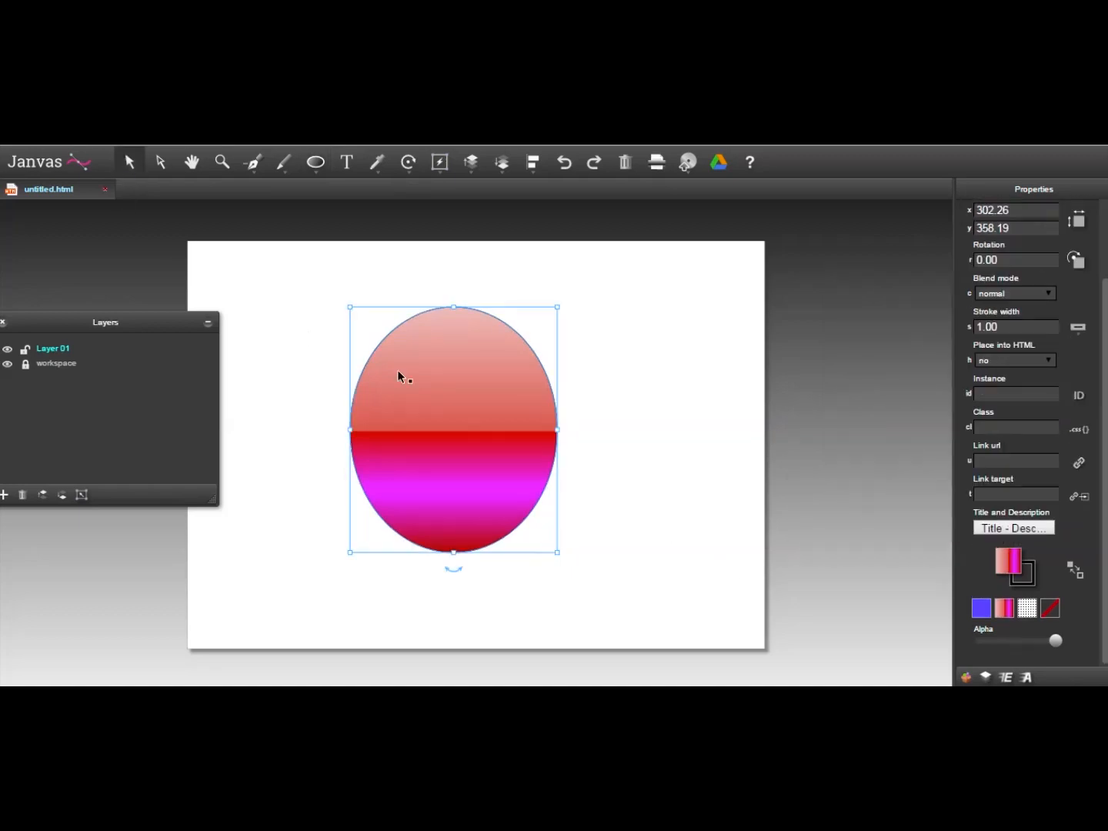
{"action": "key", "text": "Delete"}
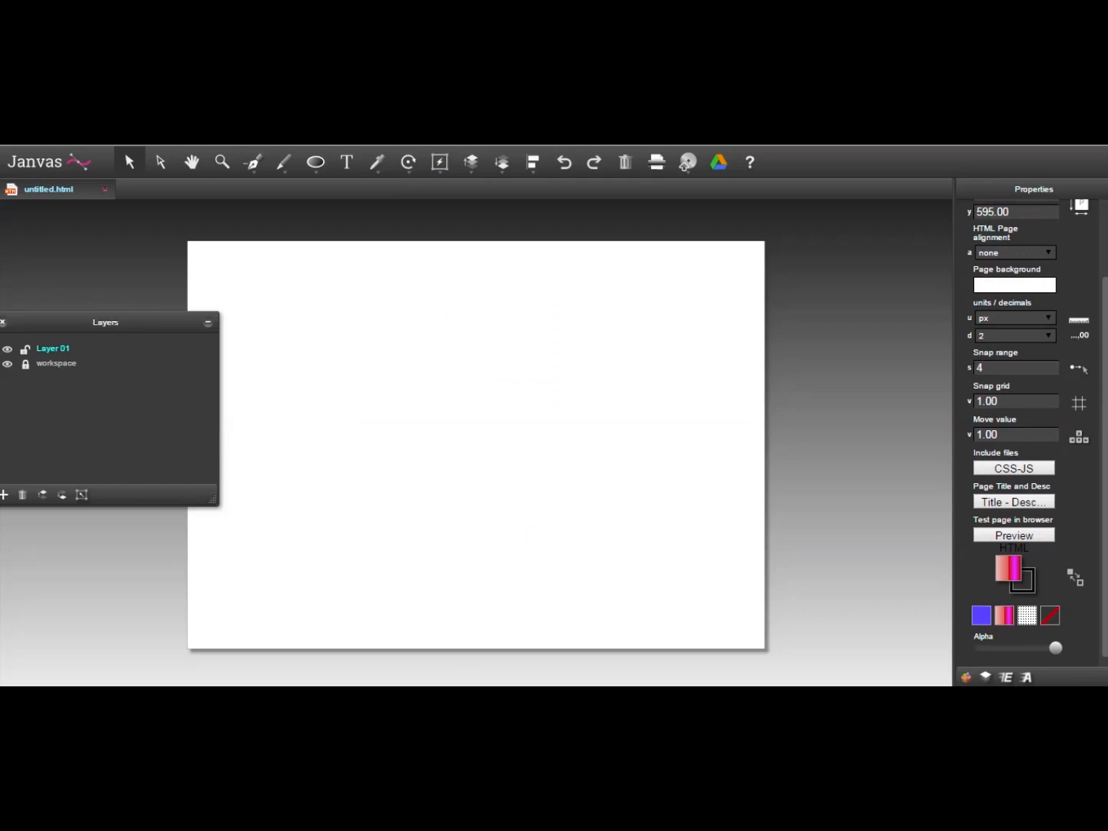
Switch to the PowerPoint presentation and read slide 4 about the black pointer
{"action": "key", "text": "alt+Tab"}
{"action": "left_click", "coordinate": [137, 543]}
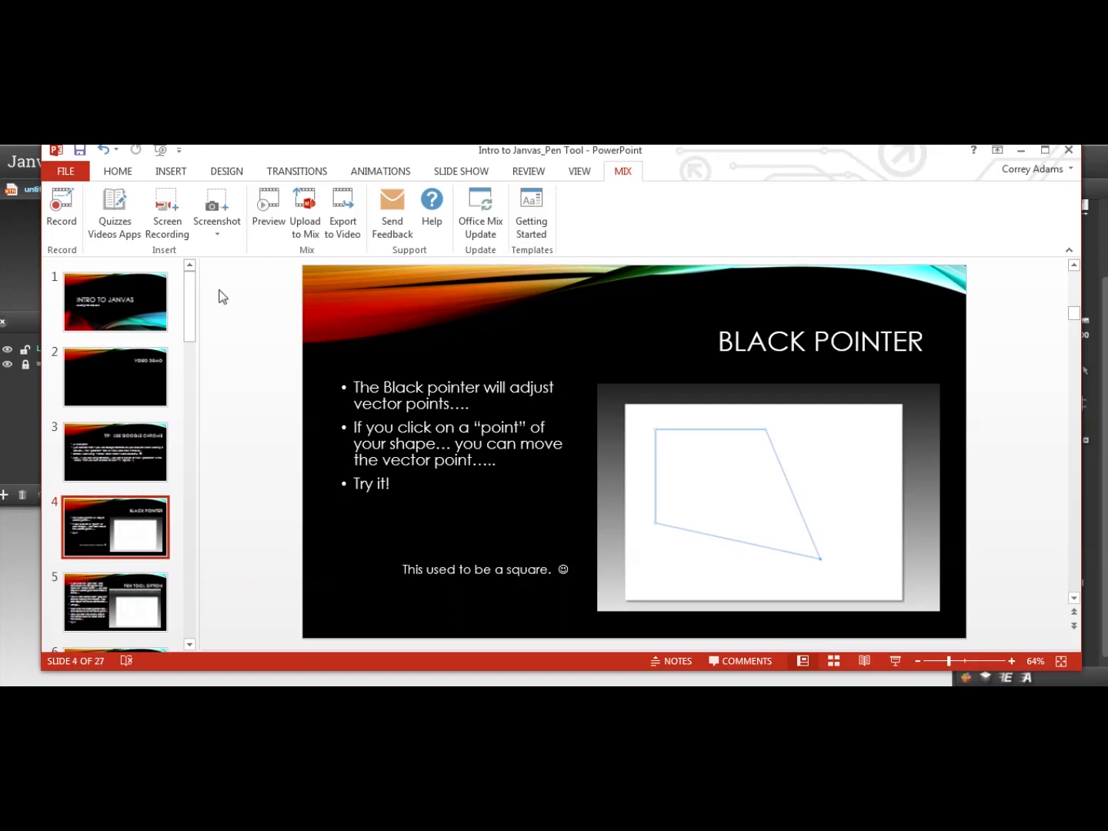
{"action": "scroll", "coordinate": [196, 296], "scroll_direction": "down", "scroll_amount": 2}
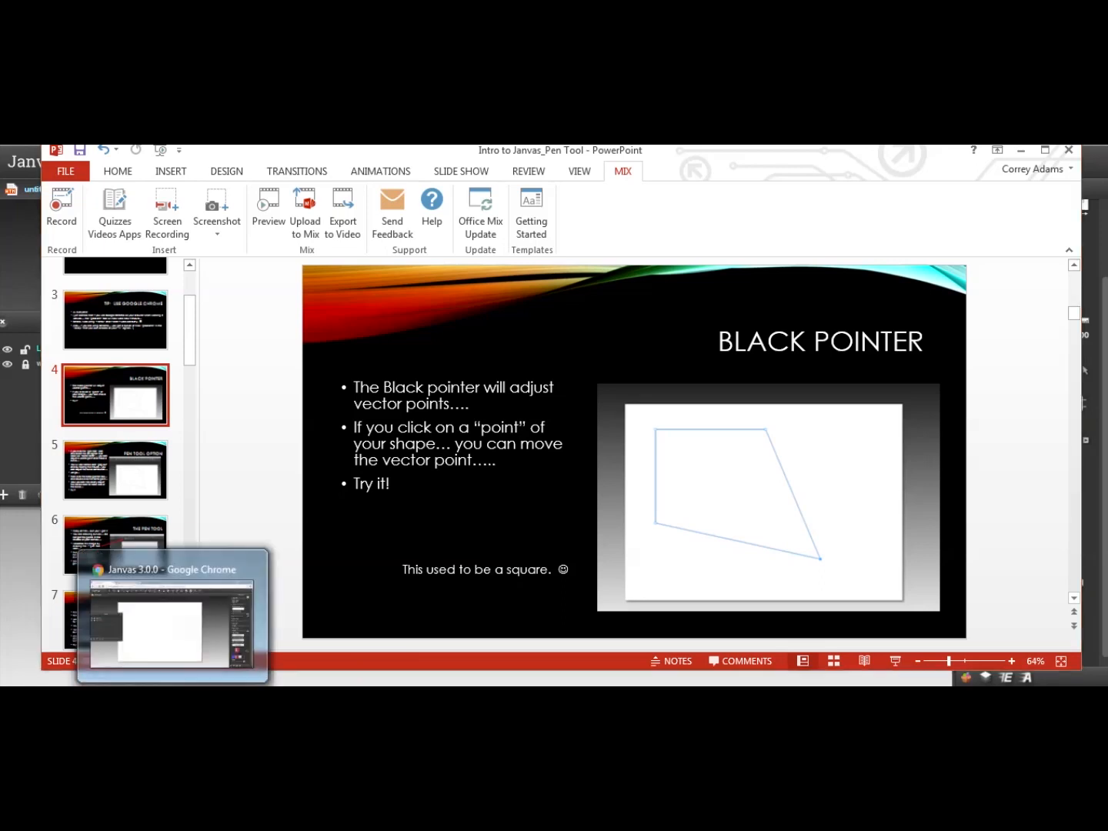
Switch back to Janvas and draw a rectangle about 333 by 308 px on the empty page
{"action": "left_click", "coordinate": [165, 615]}
{"action": "left_click", "coordinate": [315, 161]}
{"action": "left_click", "coordinate": [313, 194]}
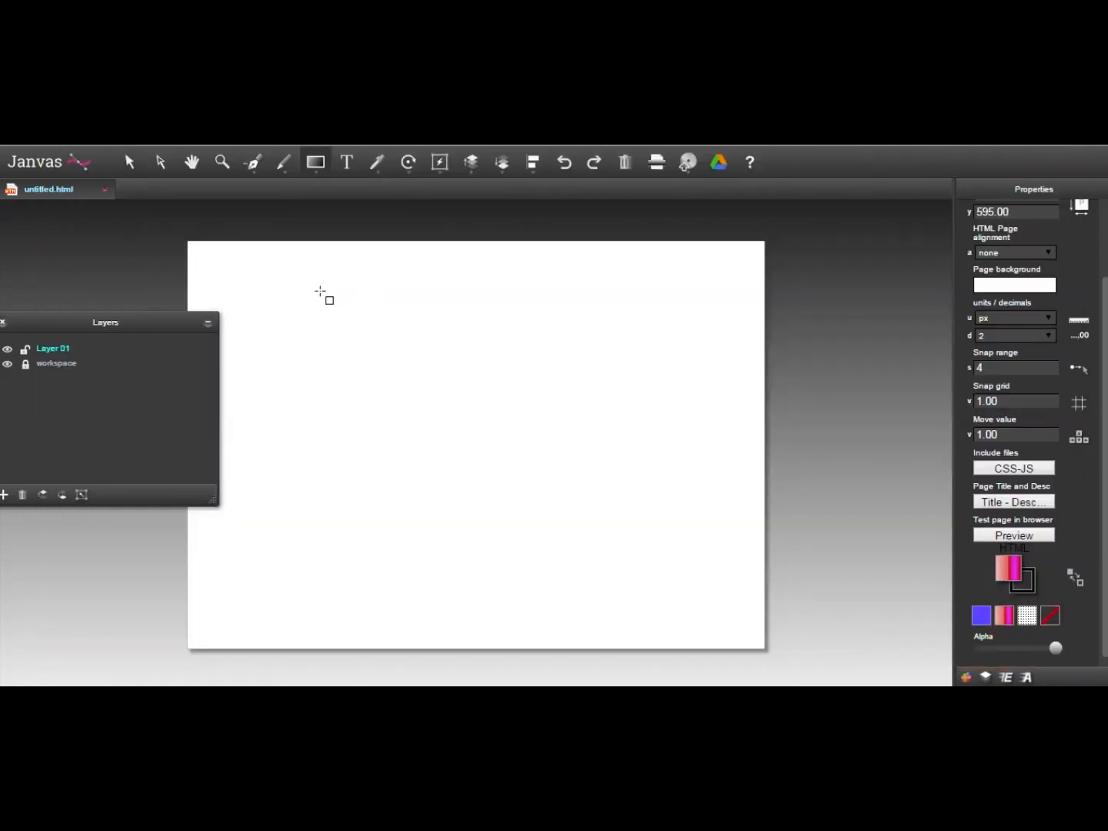
{"action": "left_click_drag", "start_coordinate": [323, 310], "coordinate": [550, 517]}
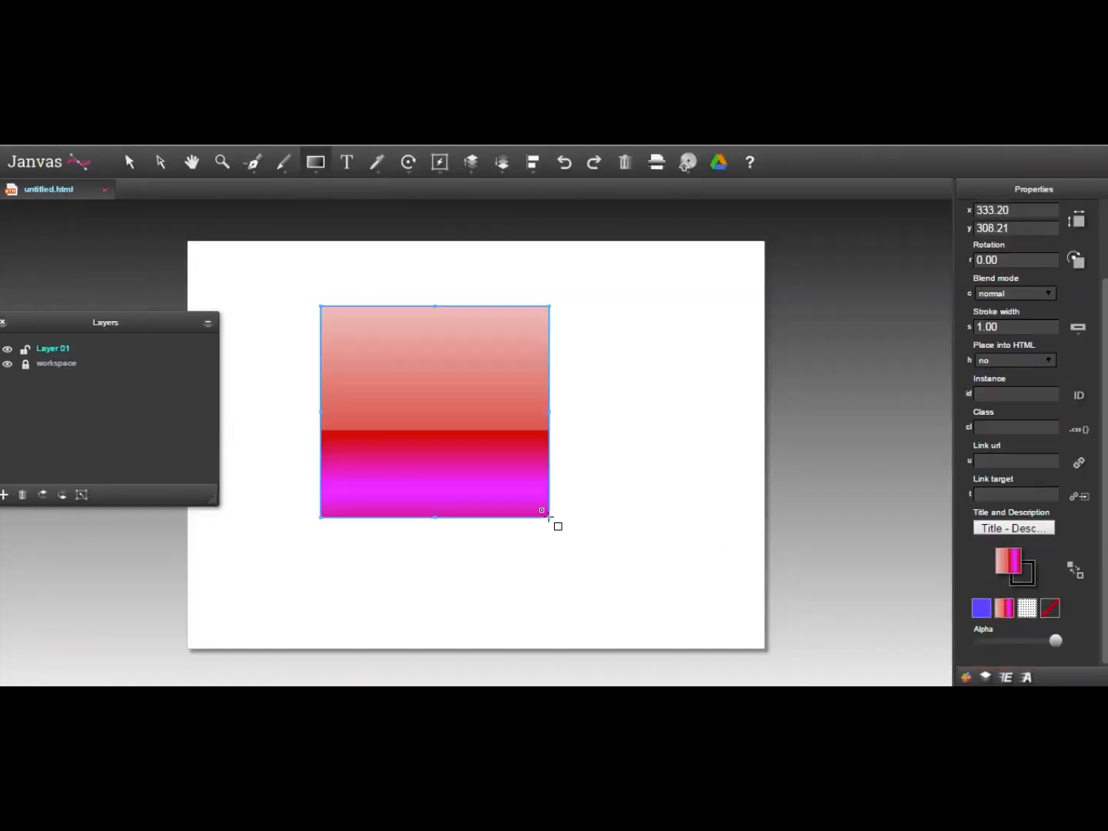
Change the rectangle's fill from a gradient to solid white #FFFFFF
{"action": "left_click", "coordinate": [1012, 572]}
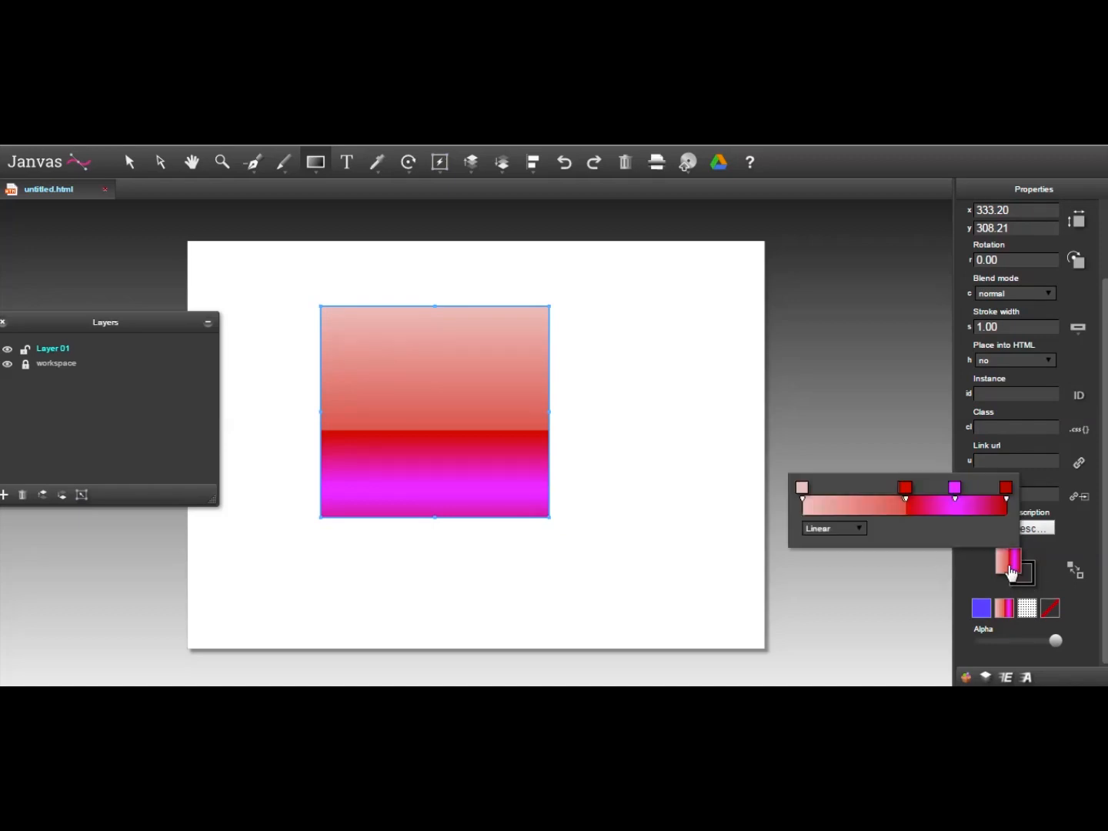
{"action": "left_click", "coordinate": [980, 612]}
{"action": "left_click", "coordinate": [1010, 568]}
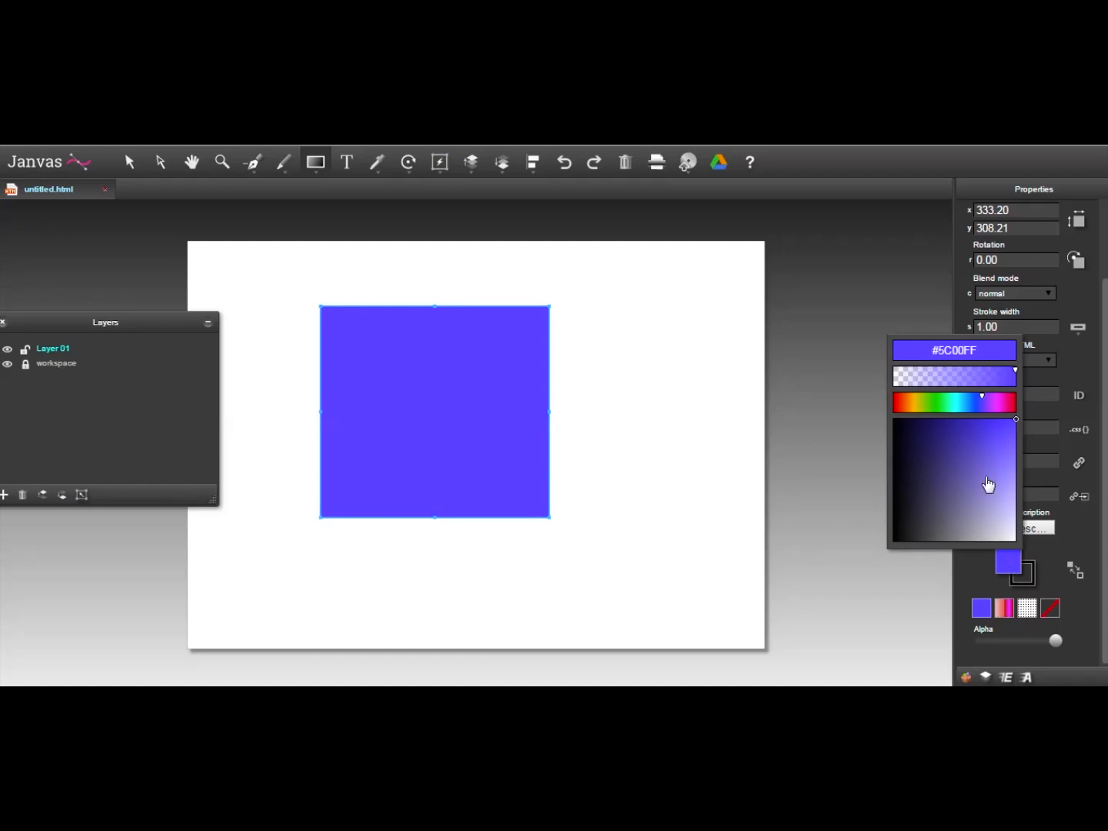
{"action": "left_click_drag", "start_coordinate": [989, 485], "coordinate": [1024, 570]}
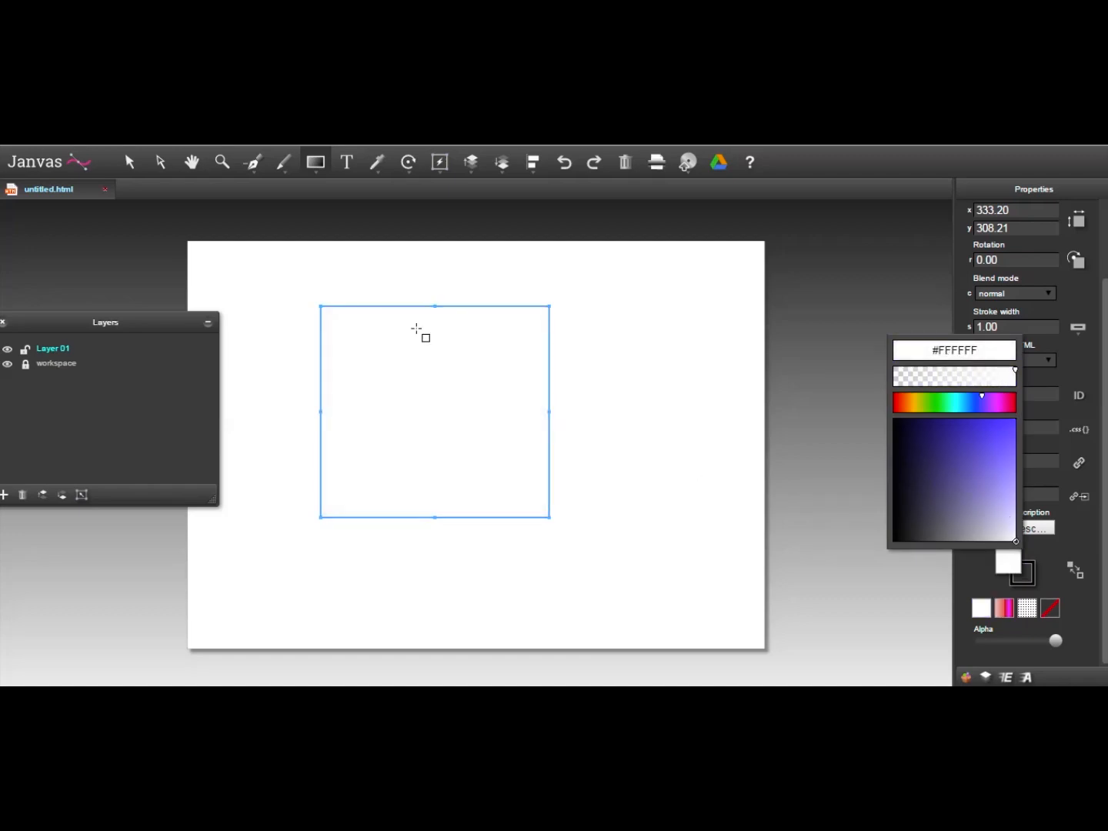
Reshape the rectangle into an arrowhead by moving its lower-right point inward and its upper-right and lower-left points to new positions
{"action": "mouse_move", "coordinate": [322, 169]}
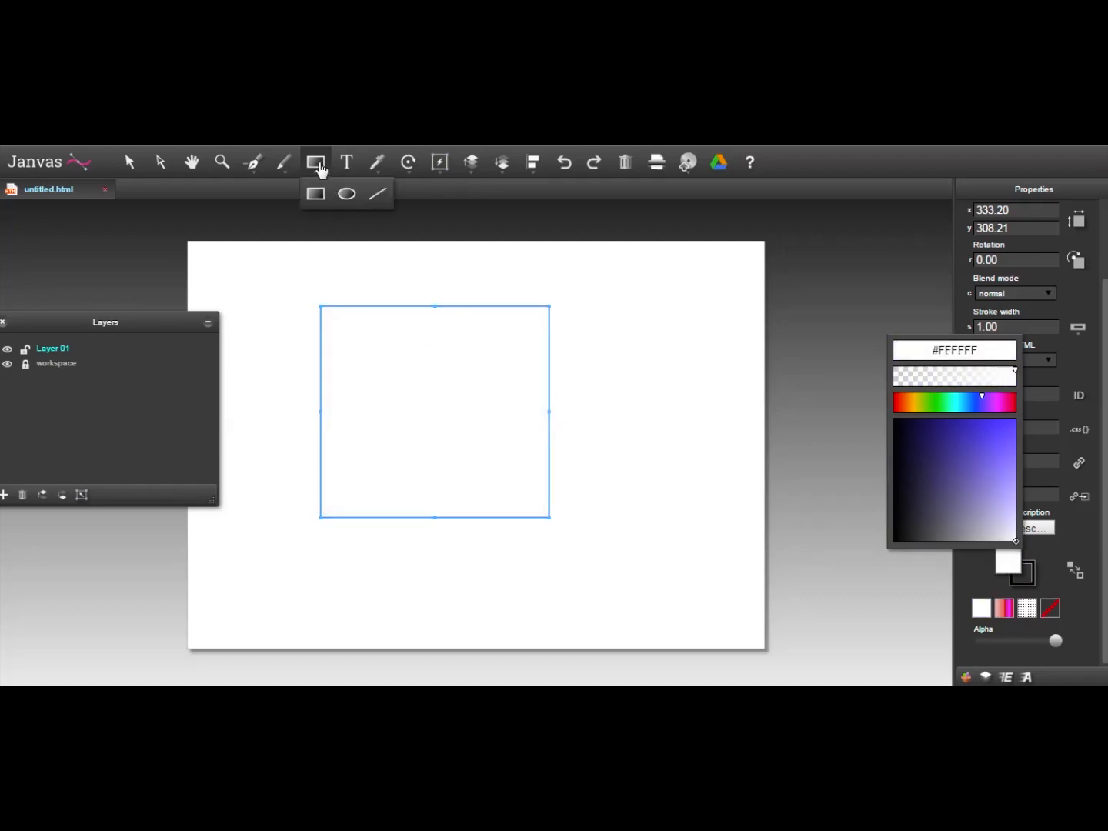
{"action": "left_click", "coordinate": [163, 165]}
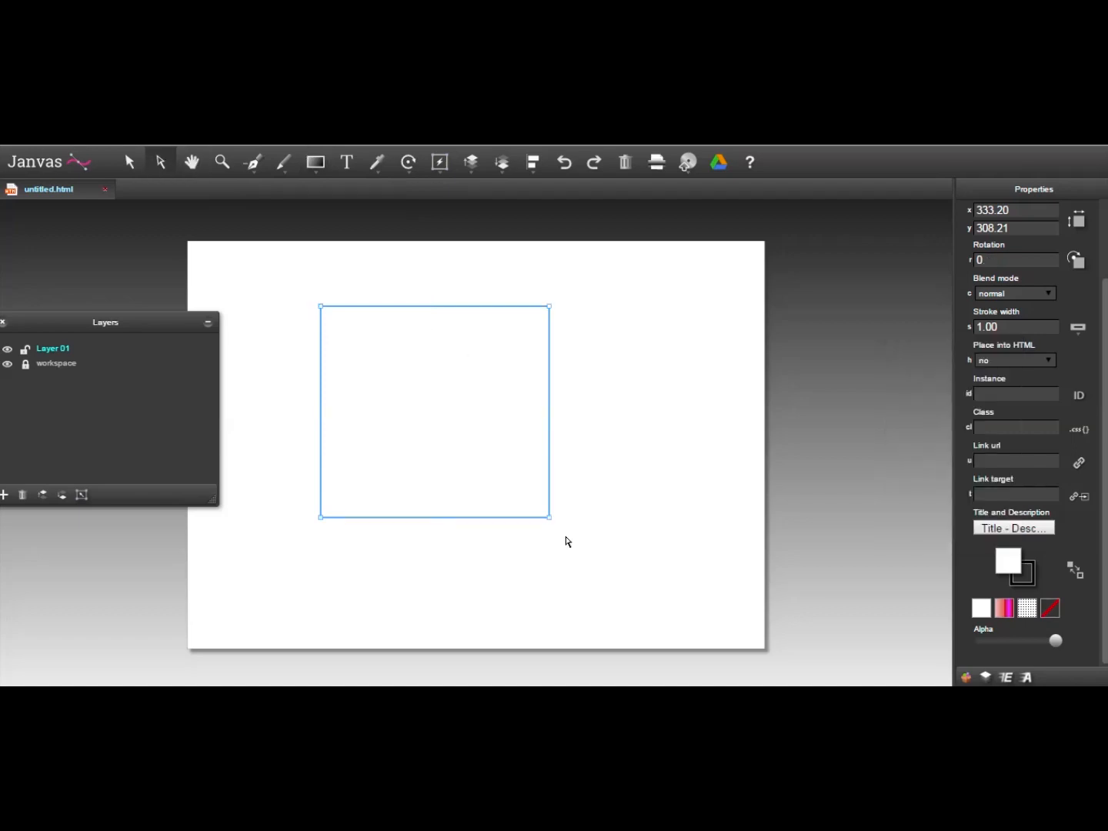
{"action": "left_click_drag", "start_coordinate": [549, 517], "coordinate": [467, 429]}
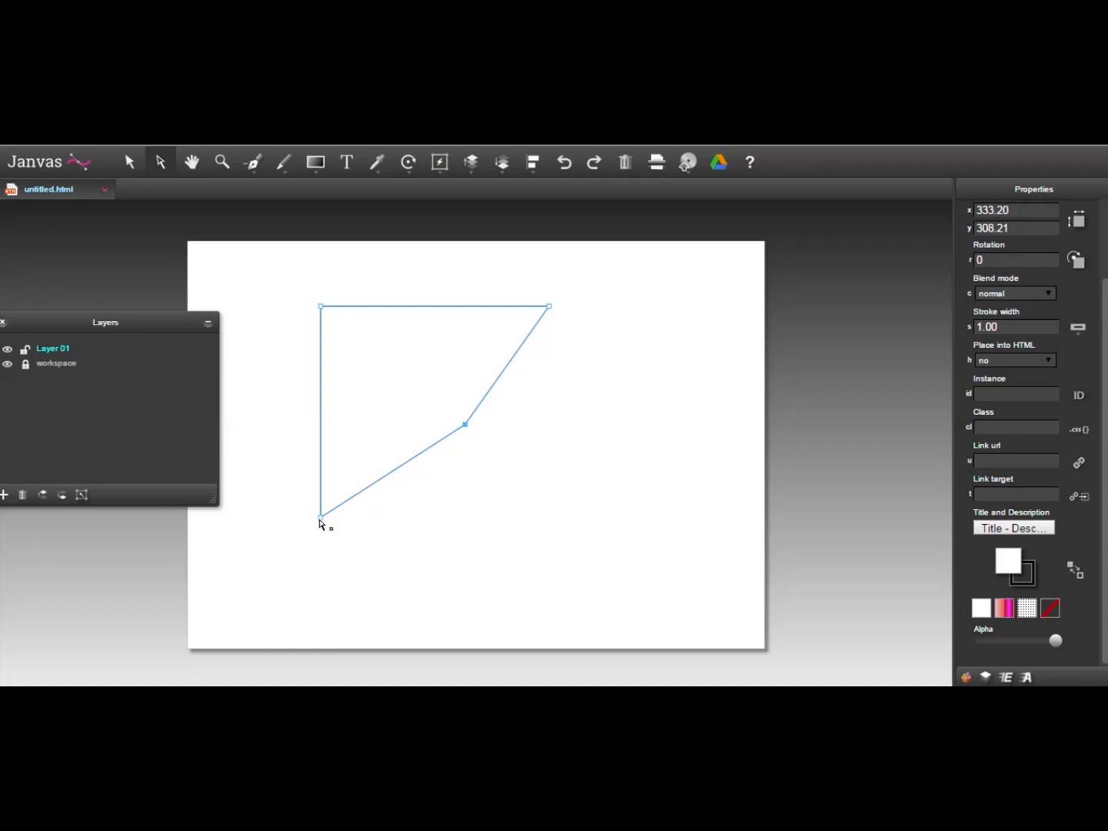
{"action": "left_click_drag", "start_coordinate": [320, 520], "coordinate": [345, 564]}
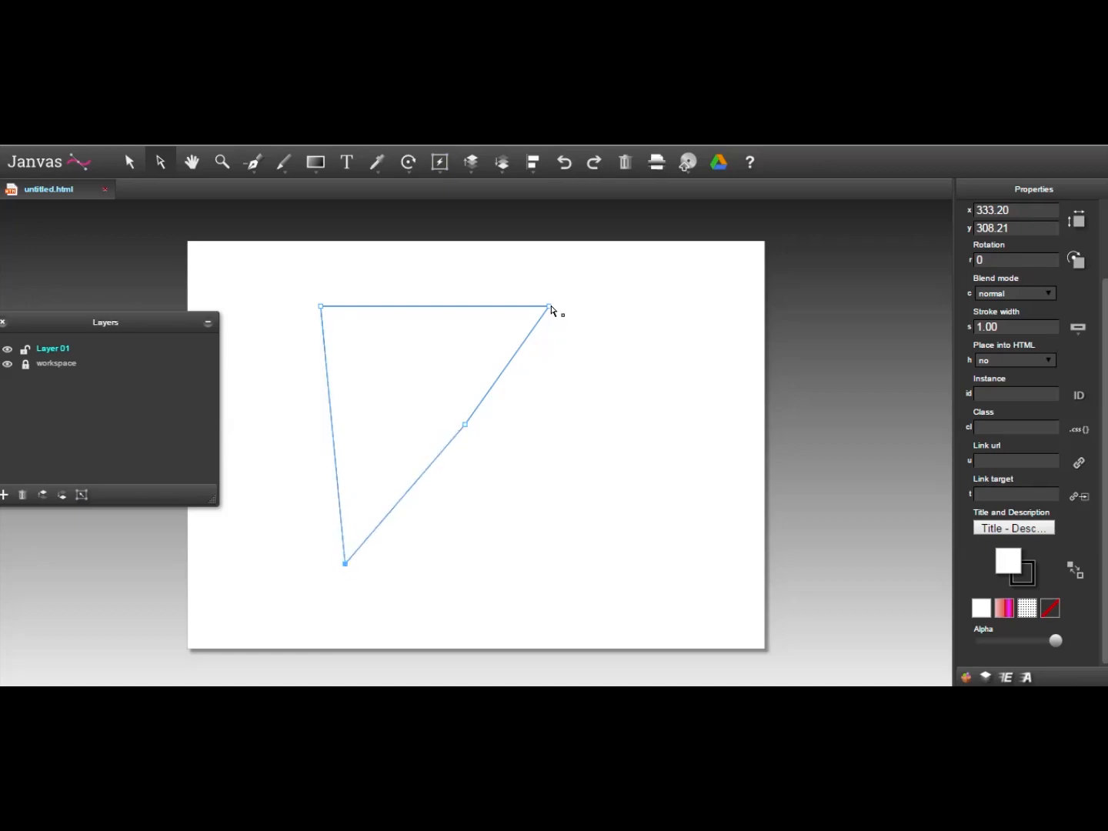
{"action": "left_click_drag", "start_coordinate": [551, 308], "coordinate": [601, 381]}
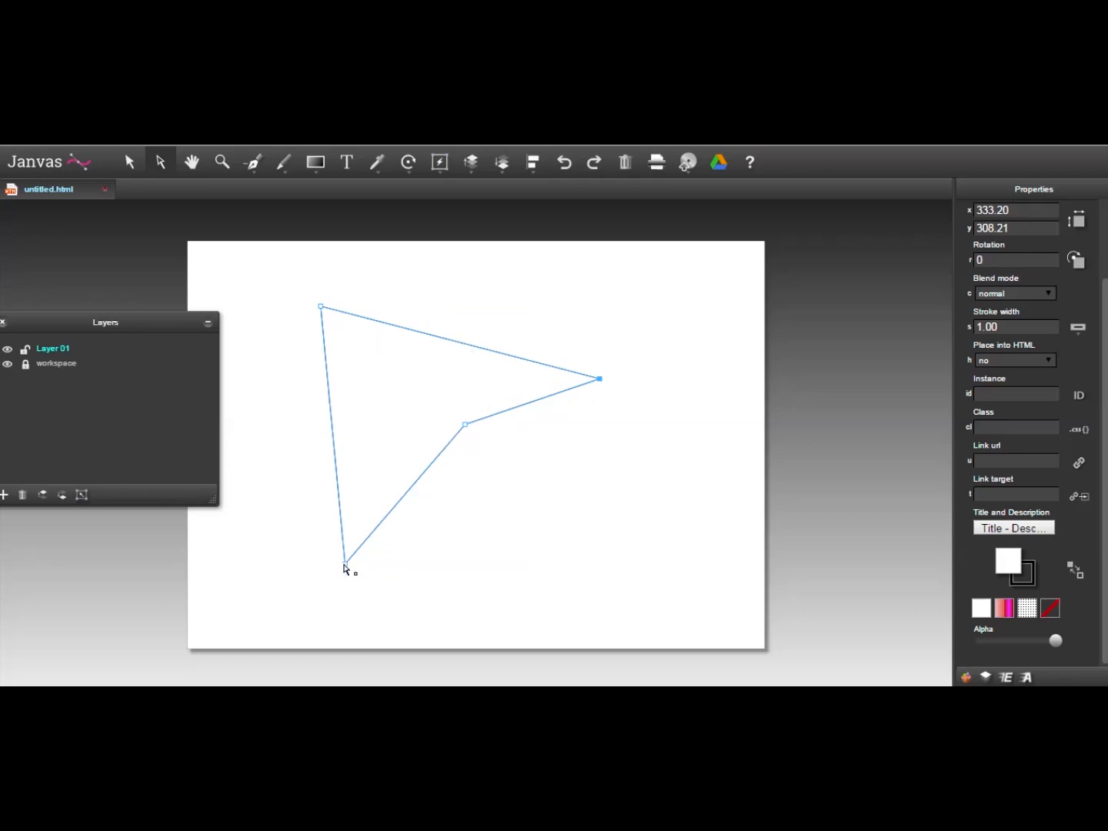
{"action": "left_click_drag", "start_coordinate": [346, 563], "coordinate": [373, 541]}
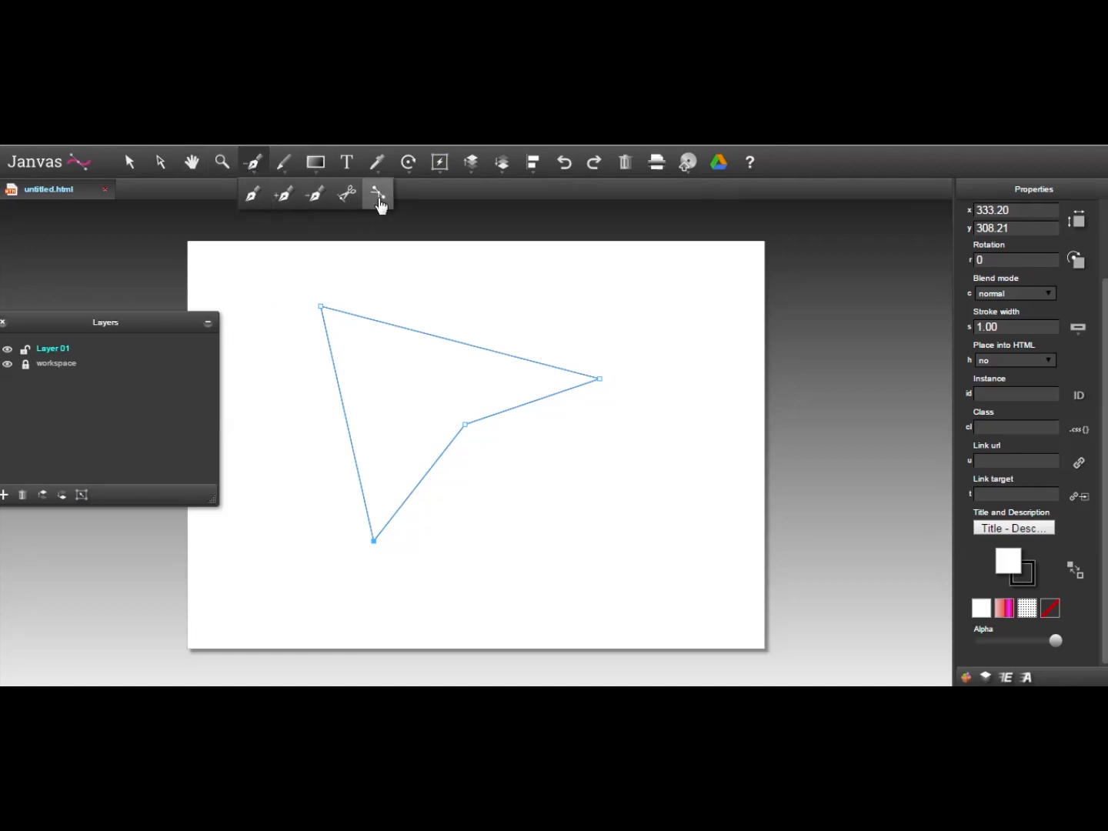
Convert the shape's rightmost corner into a curve point and reposition both of its direction handles separately so the outlines cross
{"action": "left_click", "coordinate": [379, 199]}
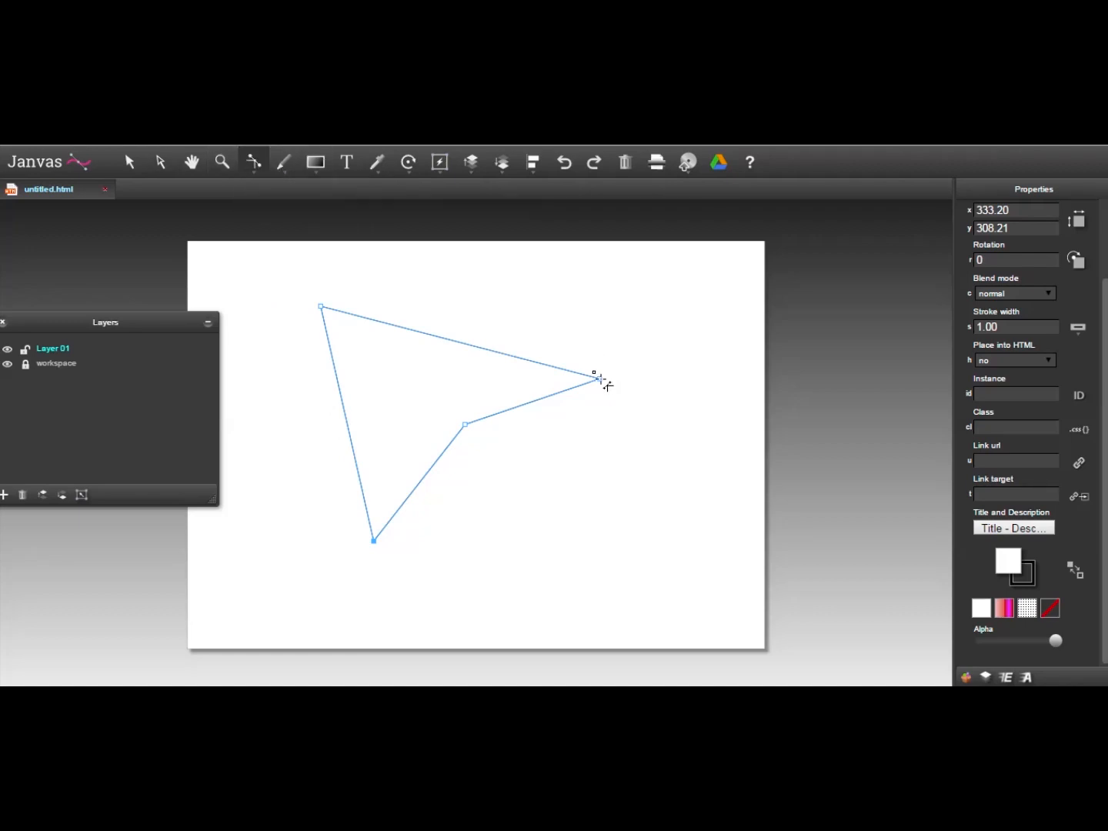
{"action": "left_click_drag", "start_coordinate": [600, 380], "coordinate": [617, 450]}
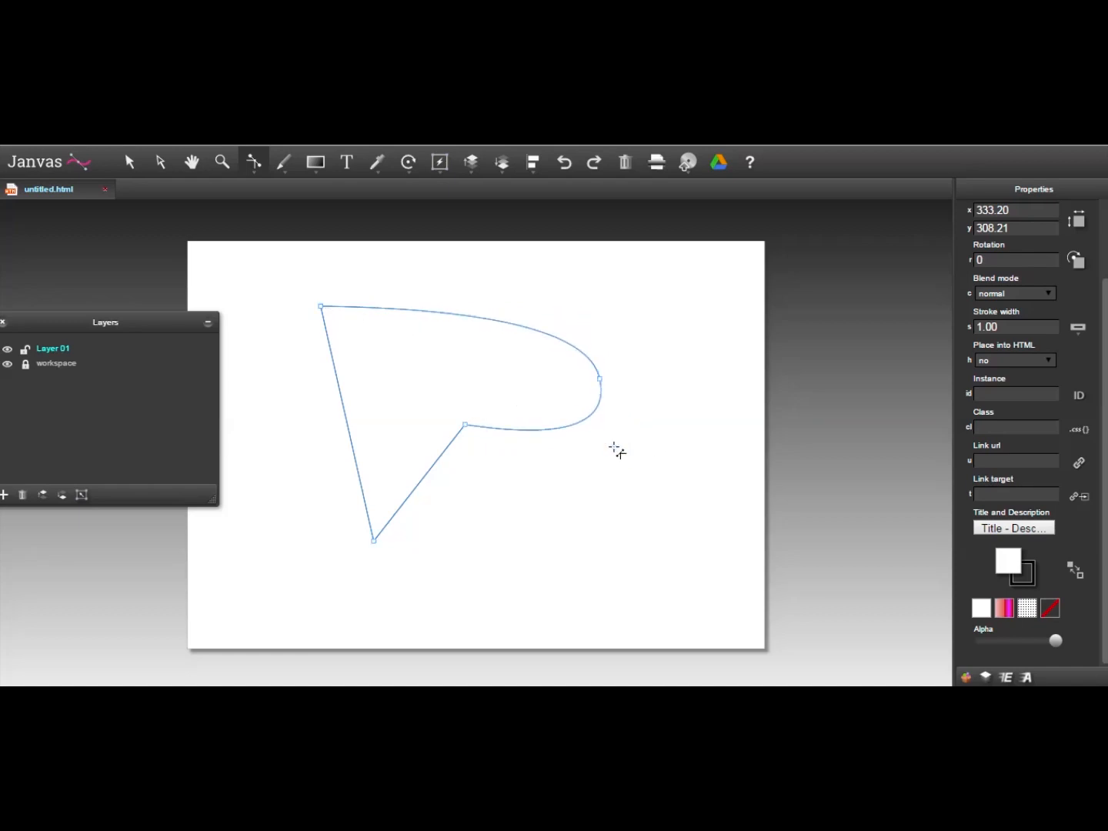
{"action": "left_click", "coordinate": [160, 164]}
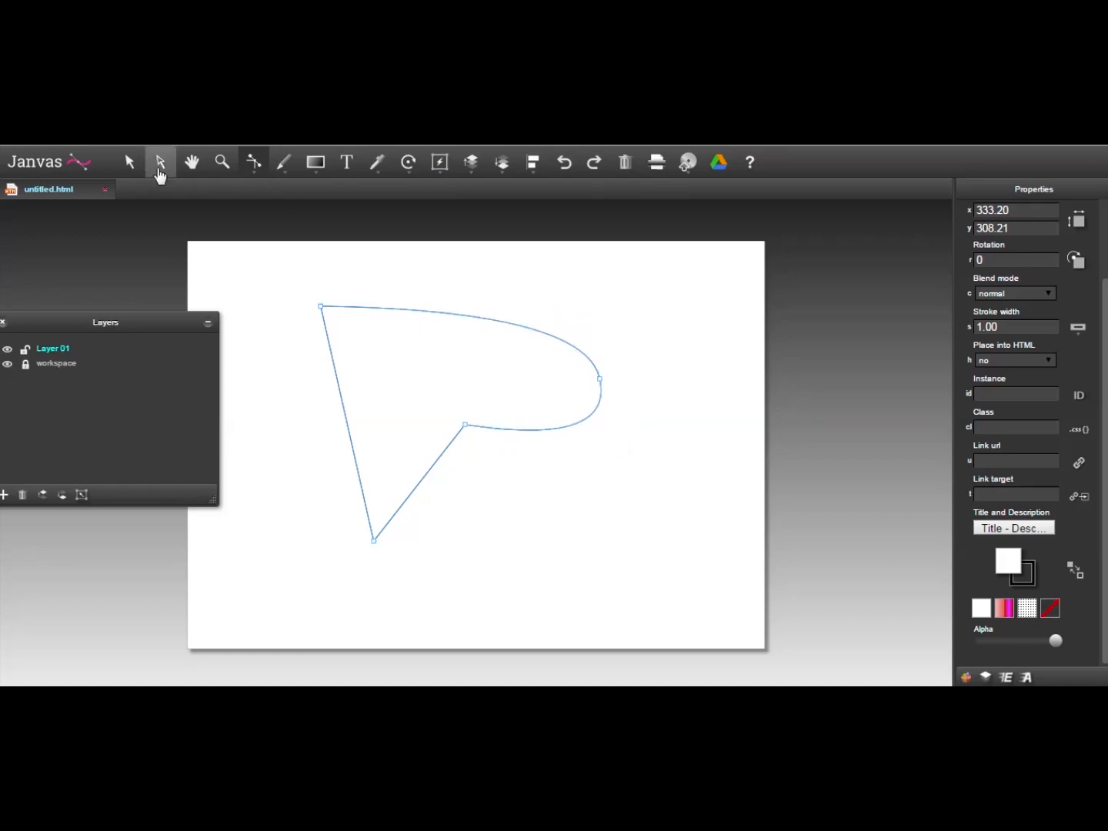
{"action": "left_click", "coordinate": [600, 381]}
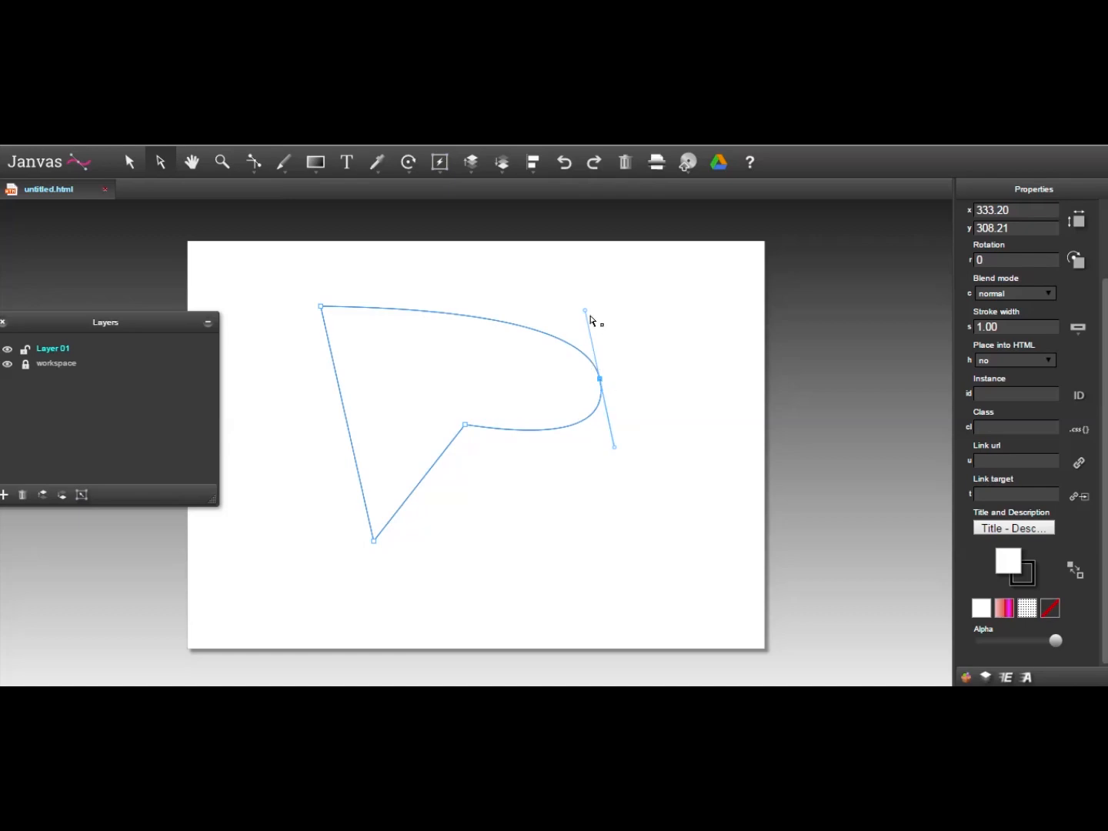
{"action": "left_click_drag", "start_coordinate": [585, 311], "coordinate": [413, 423]}
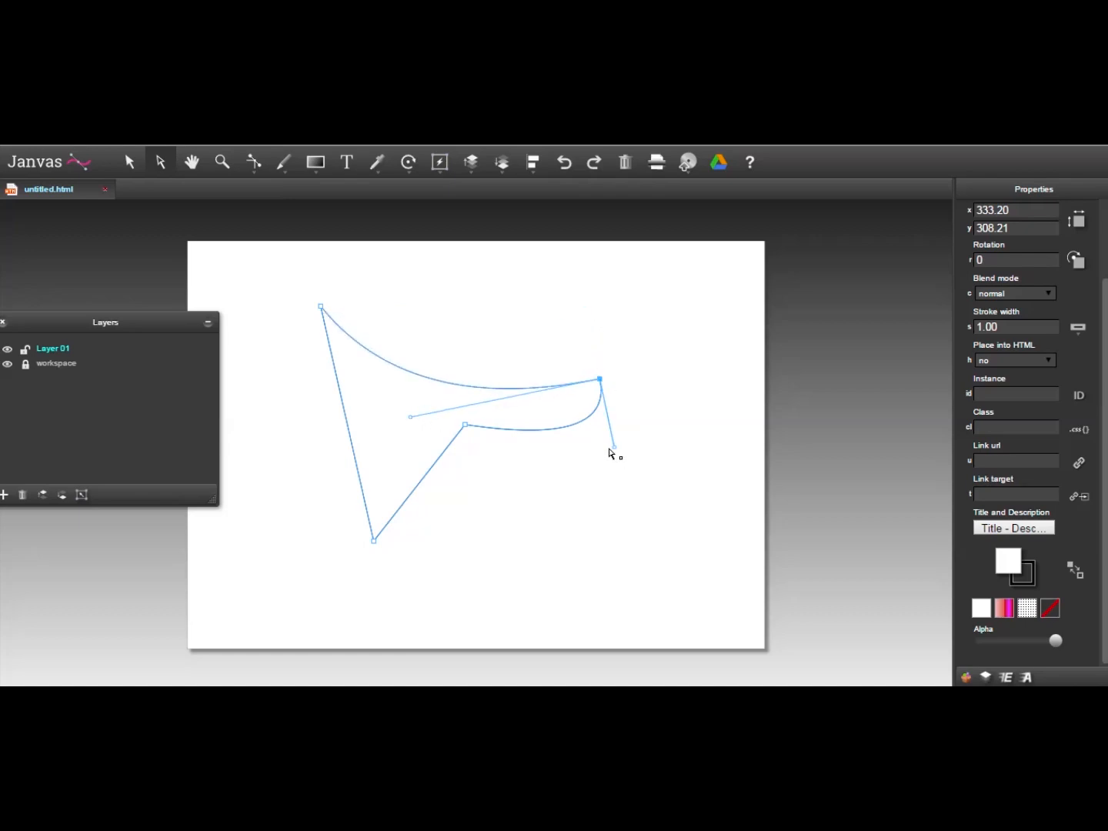
{"action": "left_click_drag", "start_coordinate": [614, 452], "coordinate": [458, 238]}
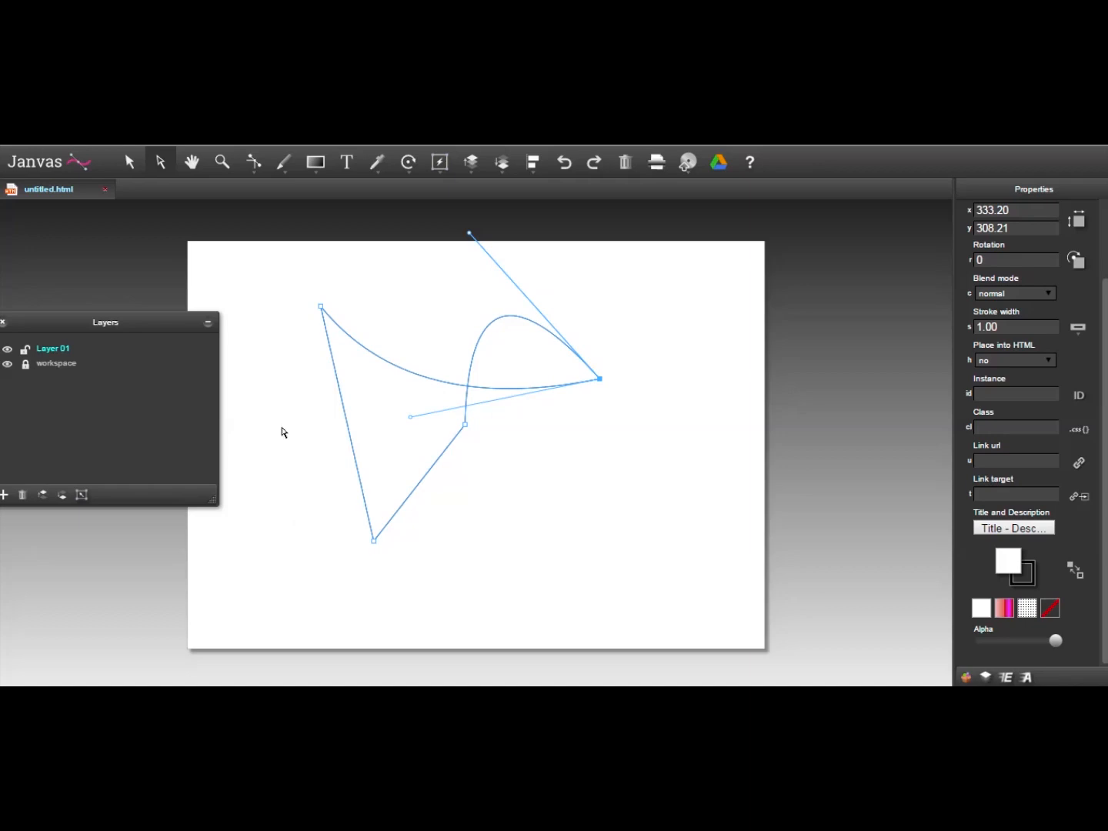
Move the shape's lowest point outward to the left and convert it into a curve point with a looping outline
{"action": "left_click_drag", "start_coordinate": [374, 545], "coordinate": [282, 545]}
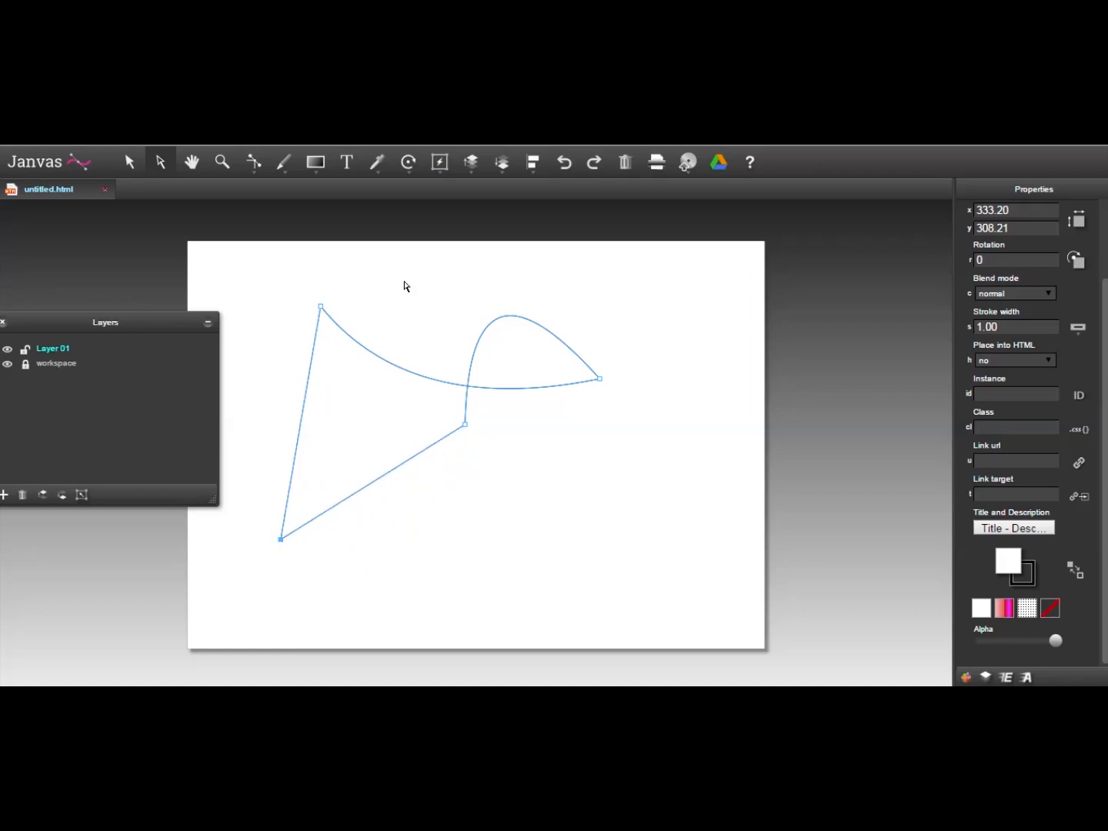
{"action": "mouse_move", "coordinate": [261, 175]}
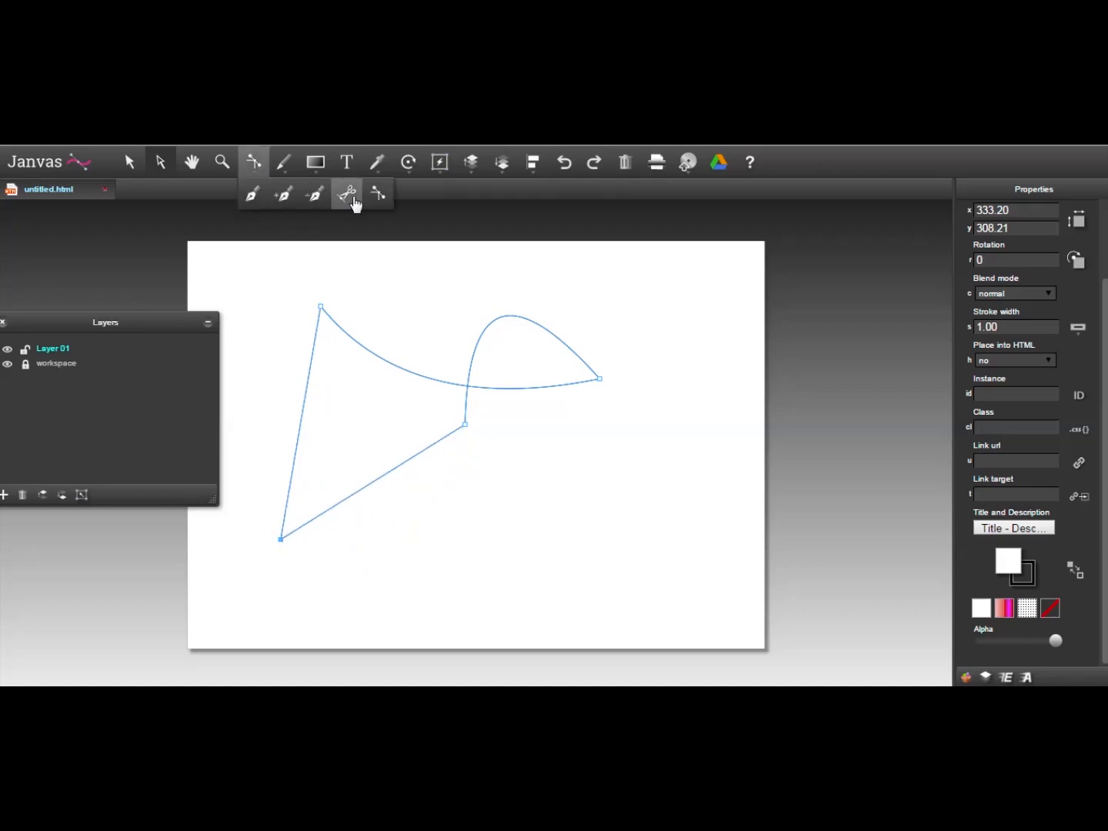
{"action": "left_click", "coordinate": [380, 199]}
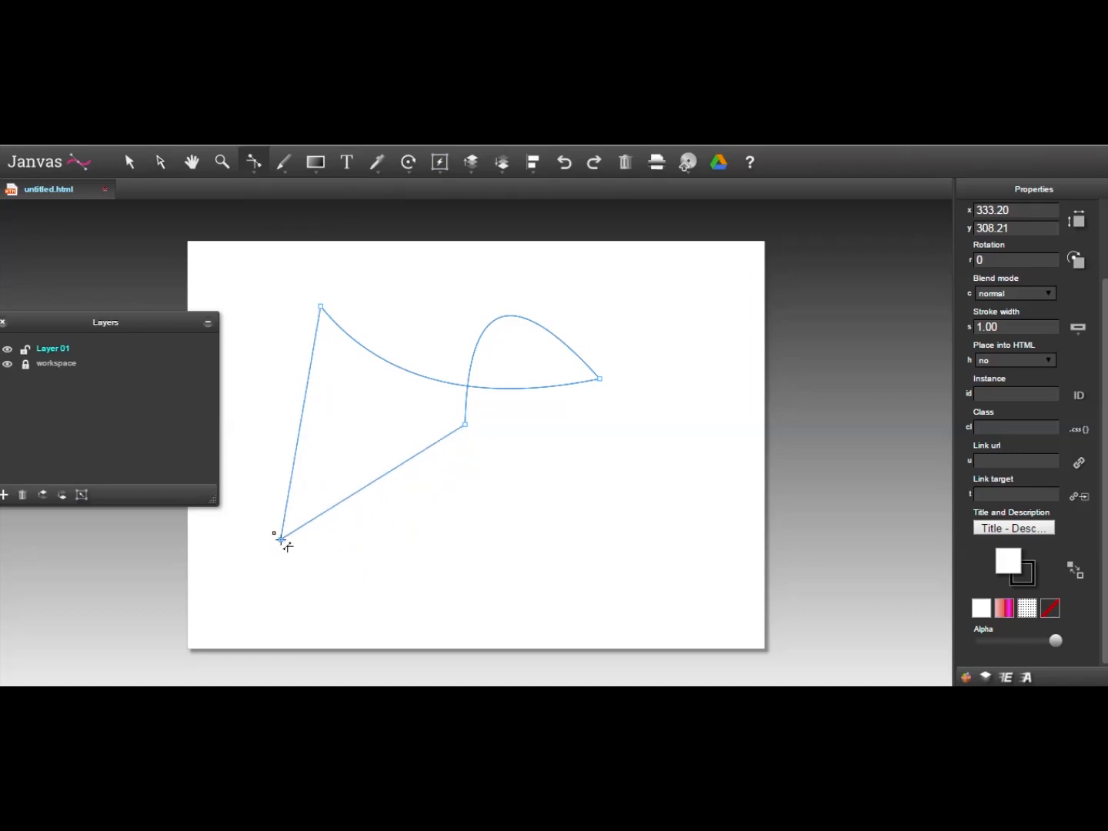
{"action": "left_click_drag", "start_coordinate": [283, 542], "coordinate": [412, 598]}
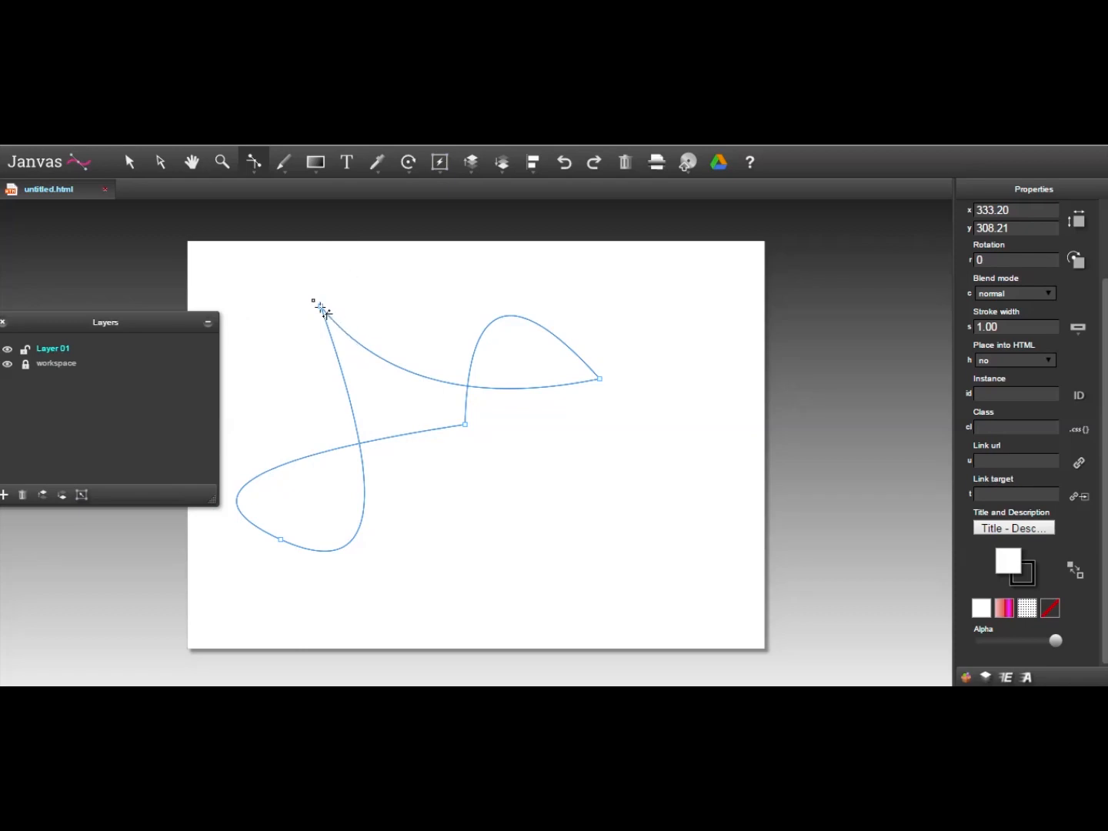
Convert the shape's upper-left corner into a curve point and reposition both of its direction handles to widen the loop
{"action": "left_click_drag", "start_coordinate": [324, 309], "coordinate": [179, 370]}
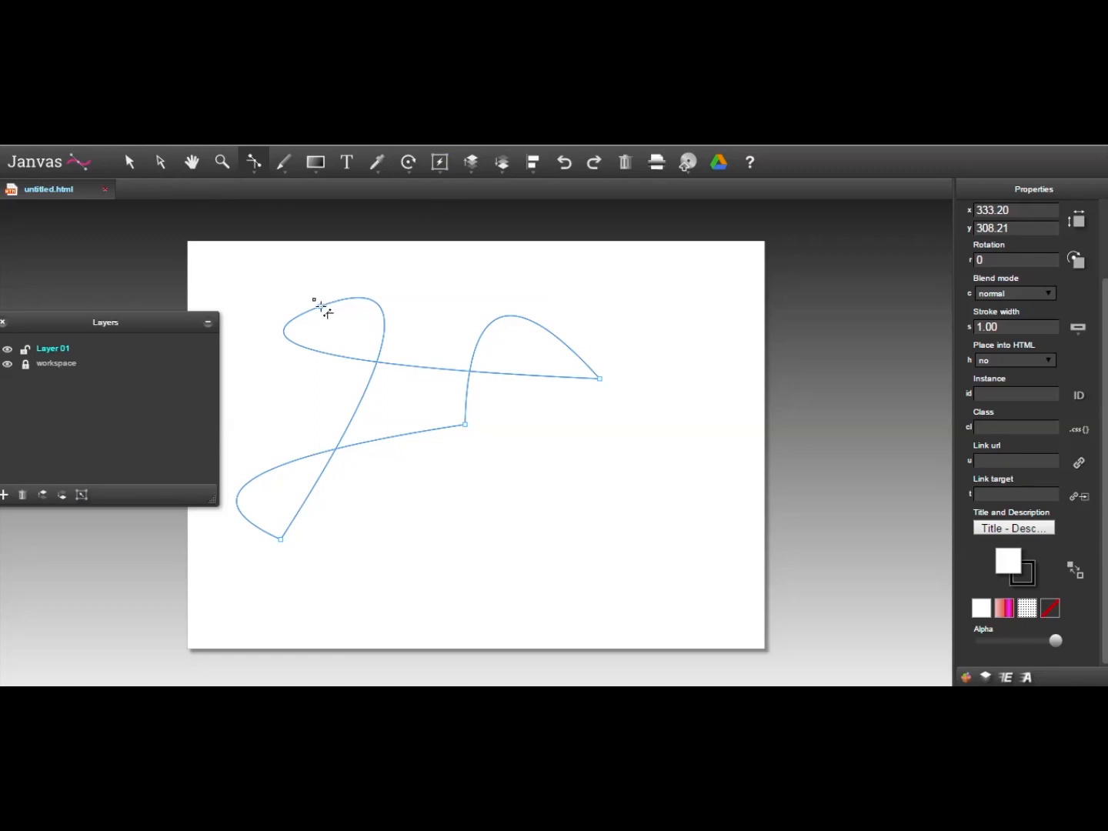
{"action": "left_click", "coordinate": [161, 164]}
{"action": "left_click", "coordinate": [322, 307]}
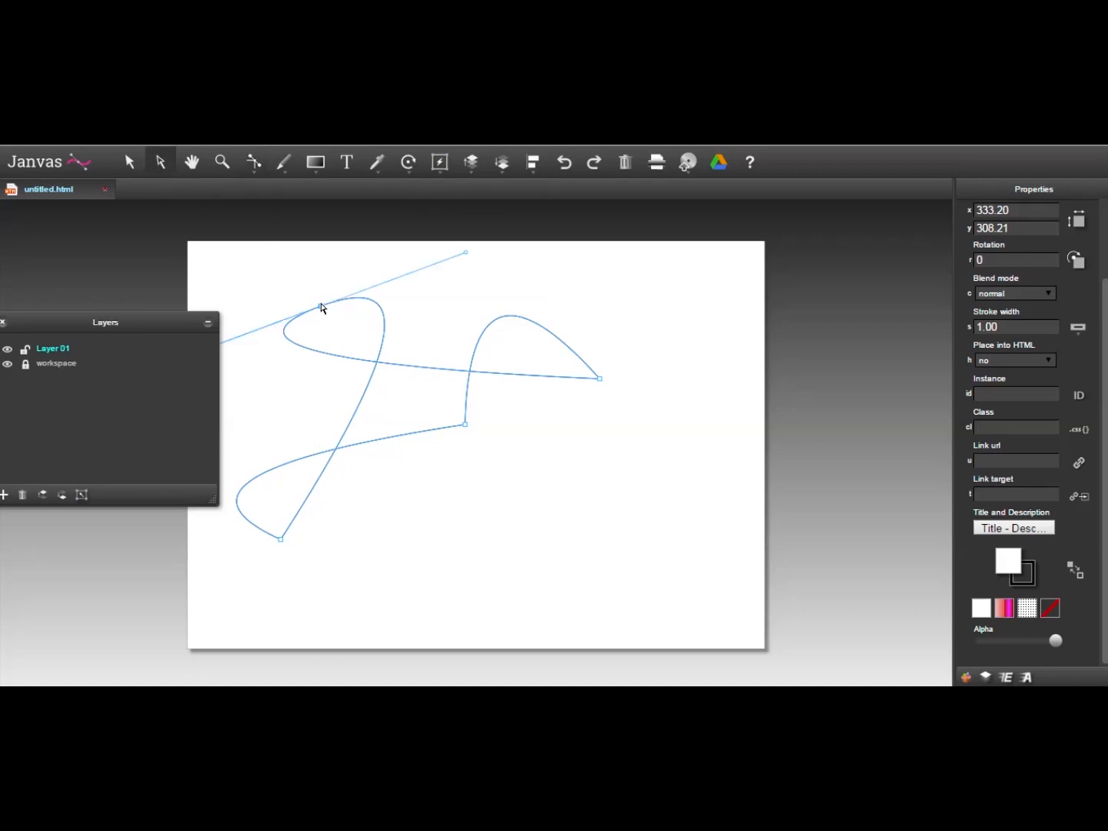
{"action": "left_click_drag", "start_coordinate": [465, 254], "coordinate": [531, 236]}
{"action": "left_click_drag", "start_coordinate": [213, 327], "coordinate": [239, 429]}
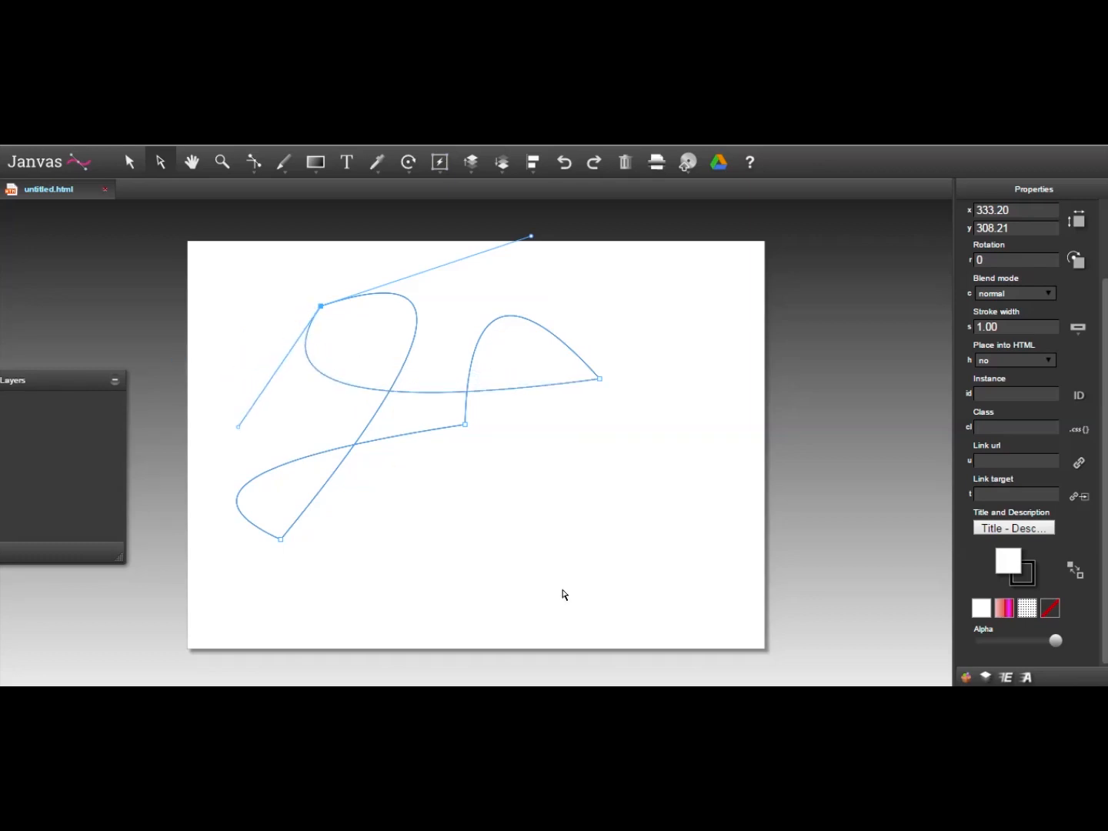
Try the gradient fill on the curved shape, and fill it with solid green #00FF1F instead
{"action": "left_click", "coordinate": [1004, 609]}
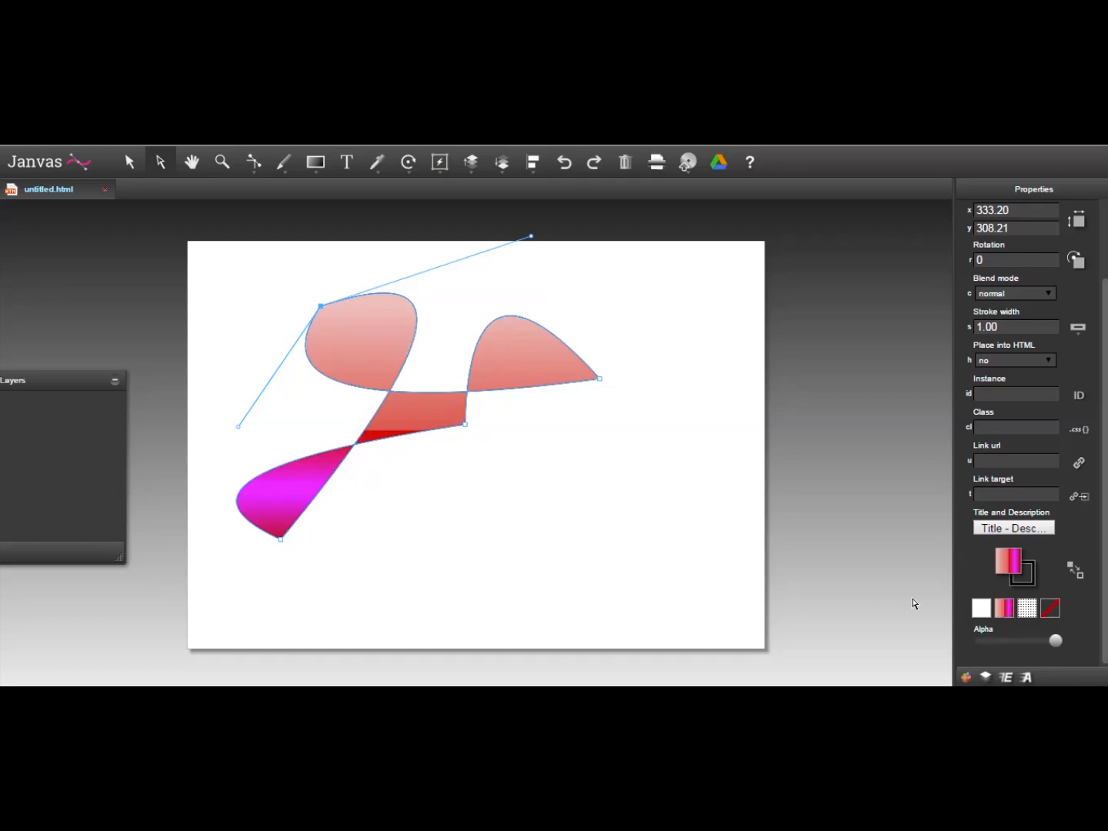
{"action": "left_click", "coordinate": [982, 608]}
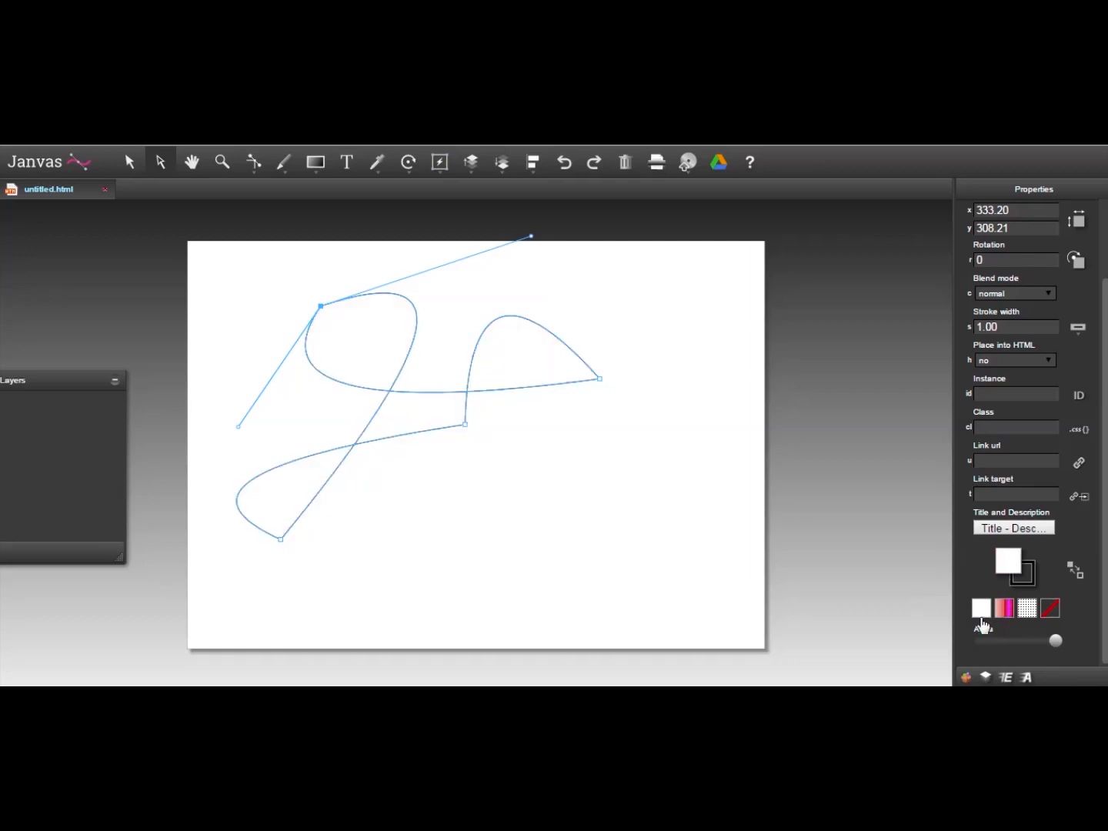
{"action": "left_click", "coordinate": [1007, 559]}
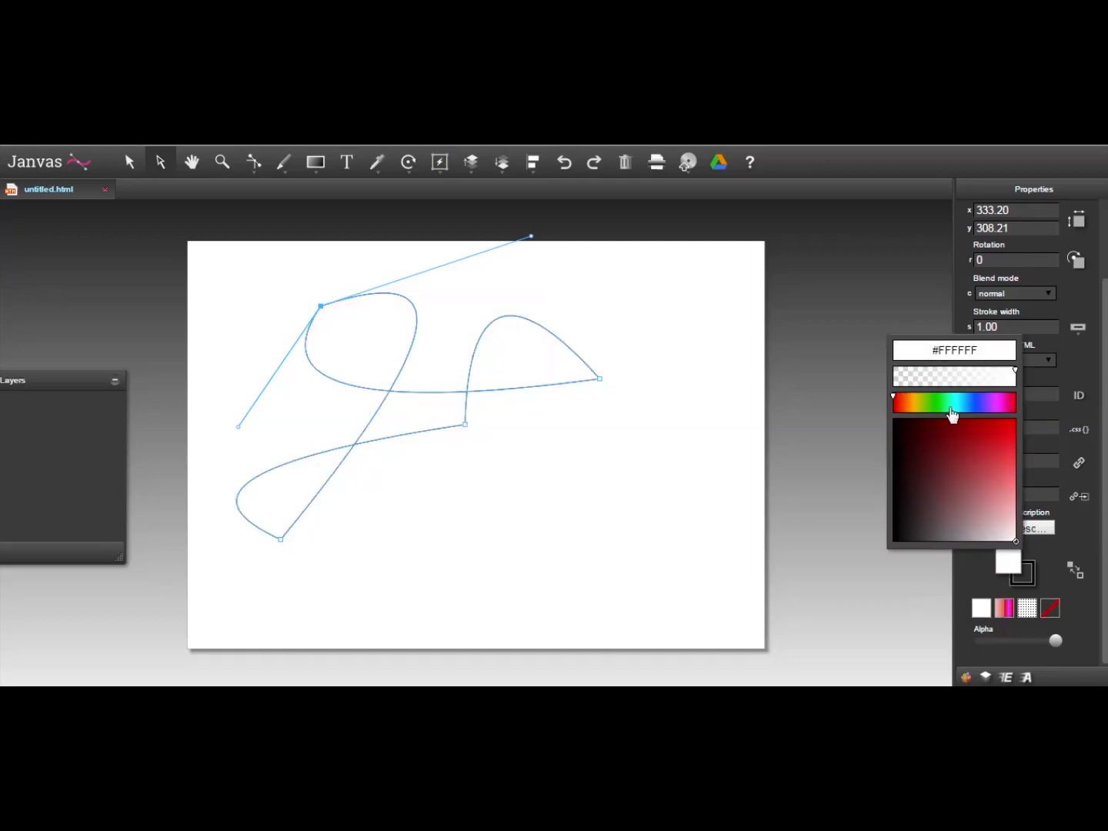
{"action": "left_click", "coordinate": [938, 403]}
{"action": "left_click_drag", "start_coordinate": [972, 435], "coordinate": [1033, 416]}
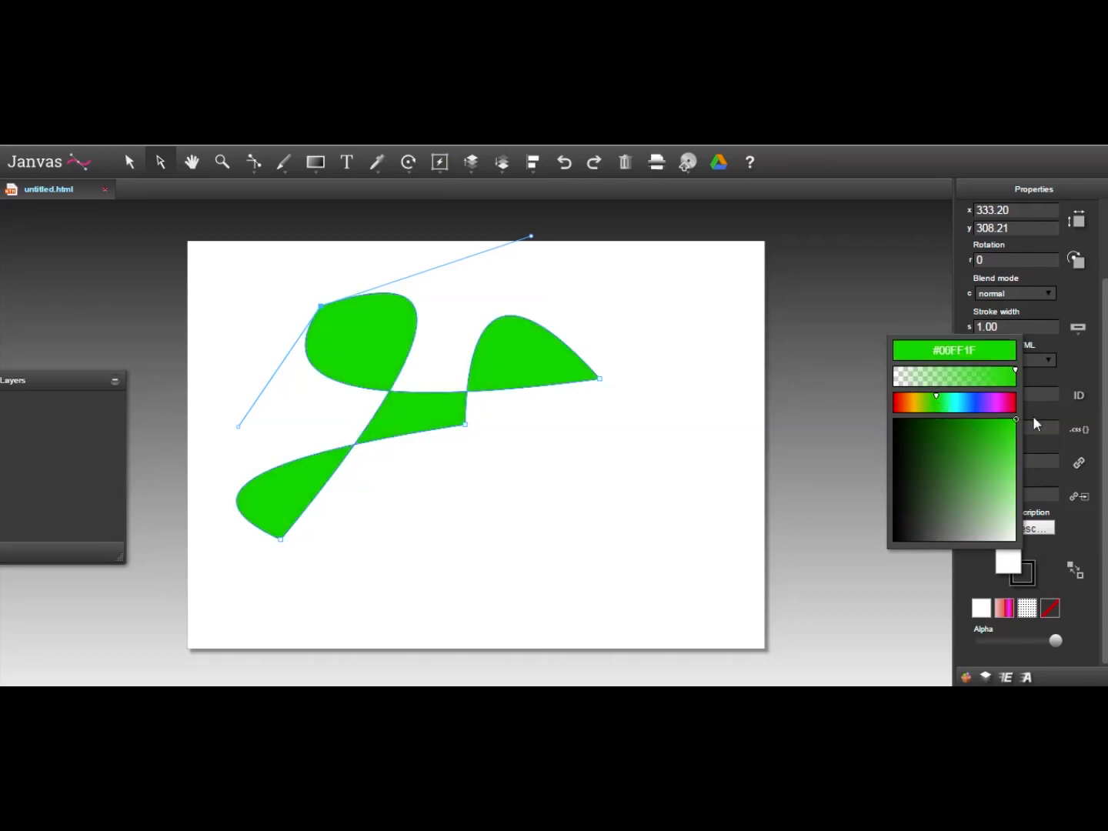
{"action": "left_click", "coordinate": [659, 504]}
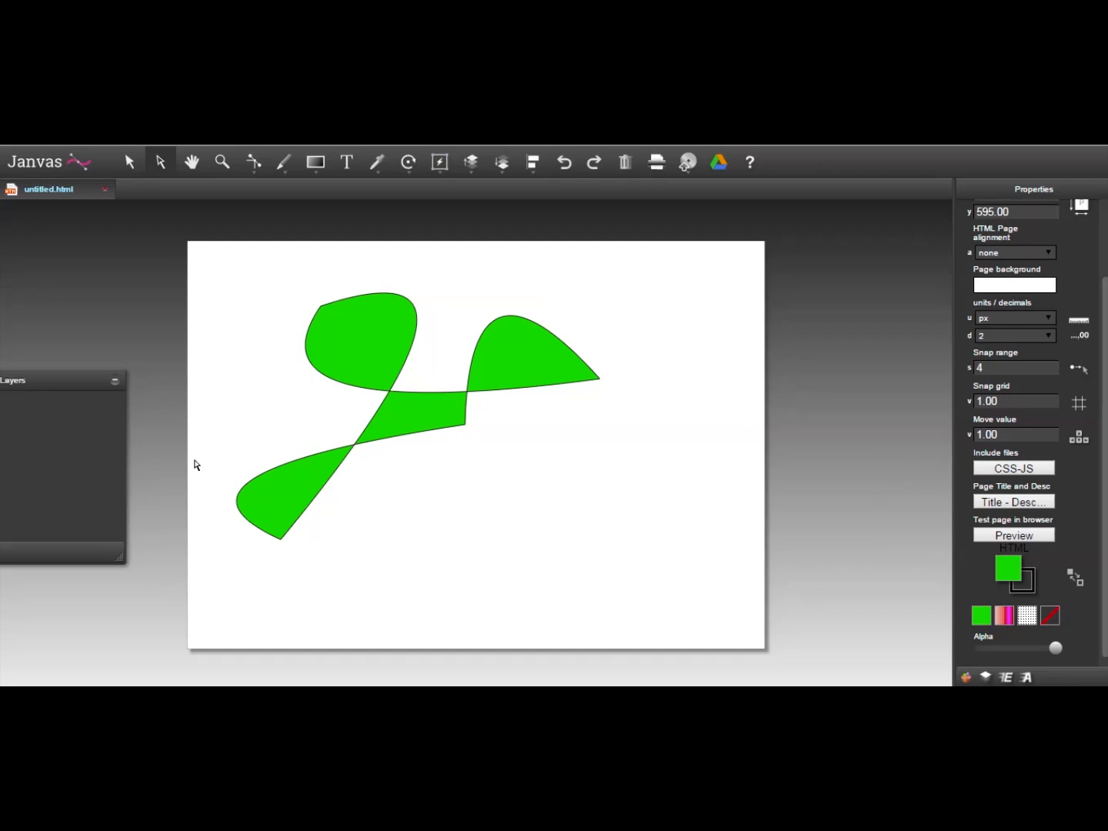
Bring the Layers panel fully into view and add a new layer
{"action": "left_click_drag", "start_coordinate": [82, 377], "coordinate": [197, 365]}
{"action": "left_click", "coordinate": [28, 540]}
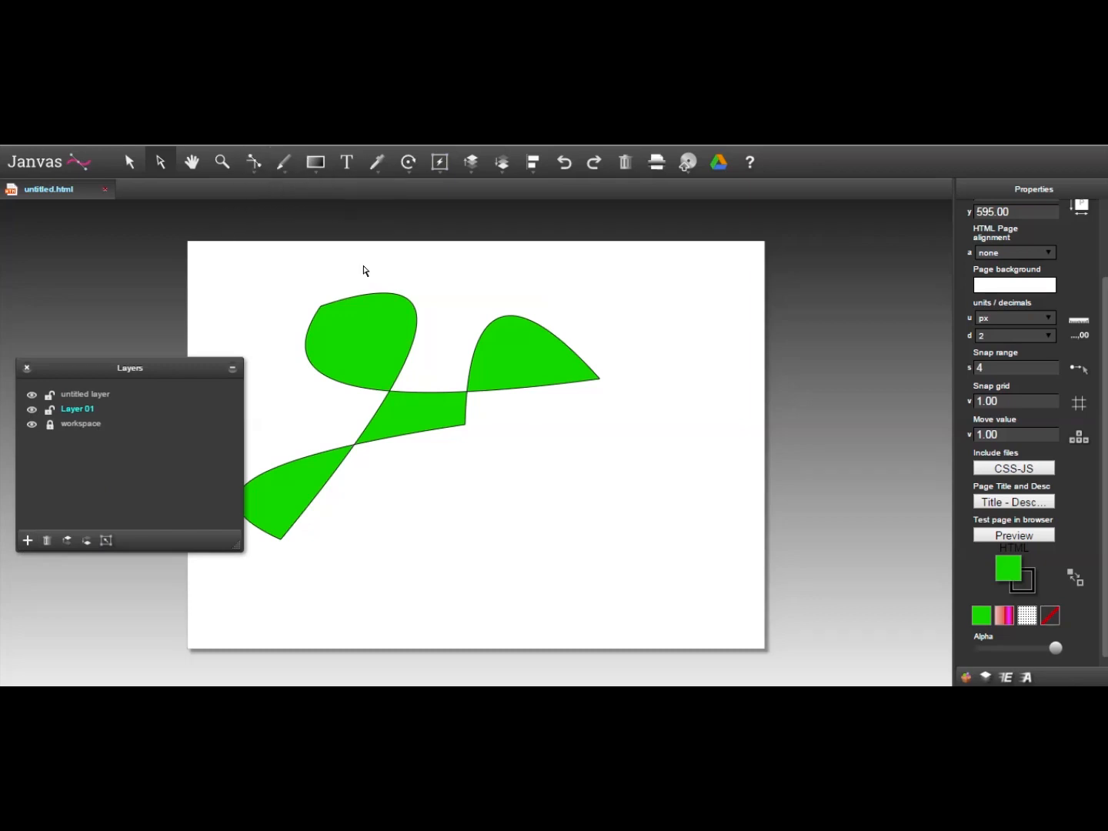
Switch to the PowerPoint presentation and review the Pen Tool Option and The Pen Tool slides
{"action": "key", "text": "alt+Tab"}
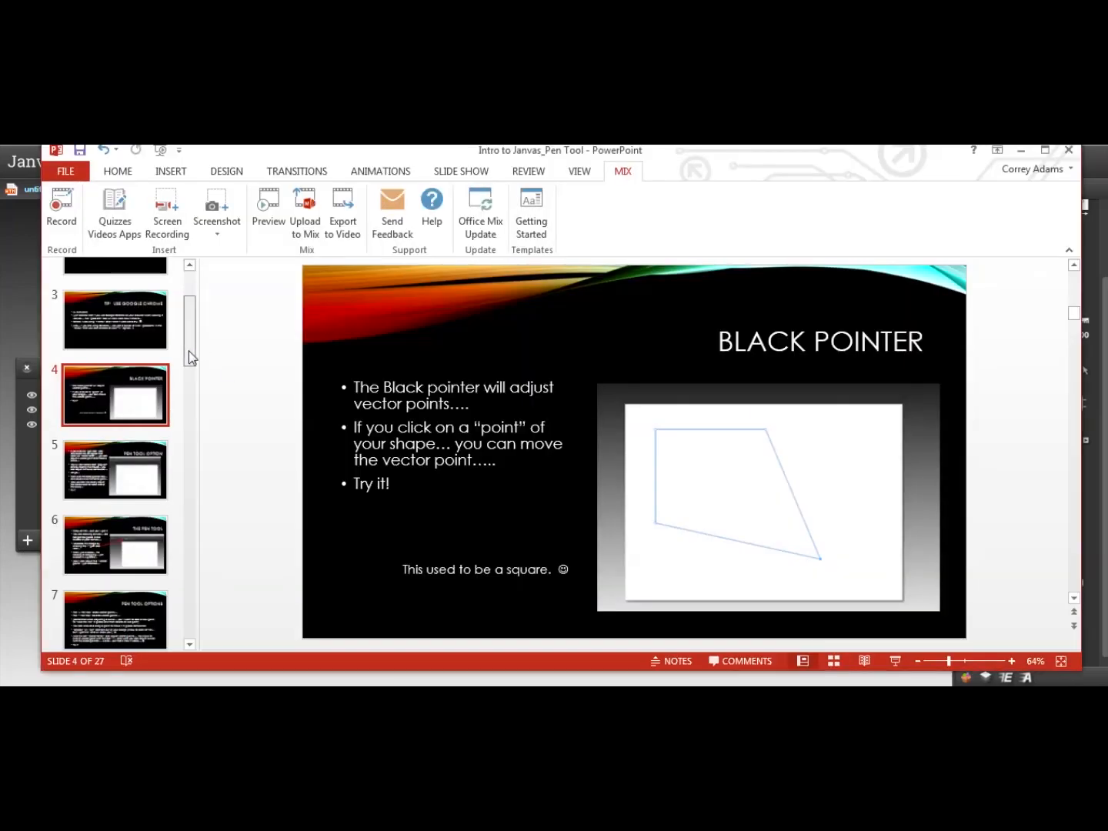
{"action": "scroll", "coordinate": [191, 354], "scroll_direction": "down", "scroll_amount": 1}
{"action": "scroll", "coordinate": [190, 375], "scroll_direction": "down", "scroll_amount": 1}
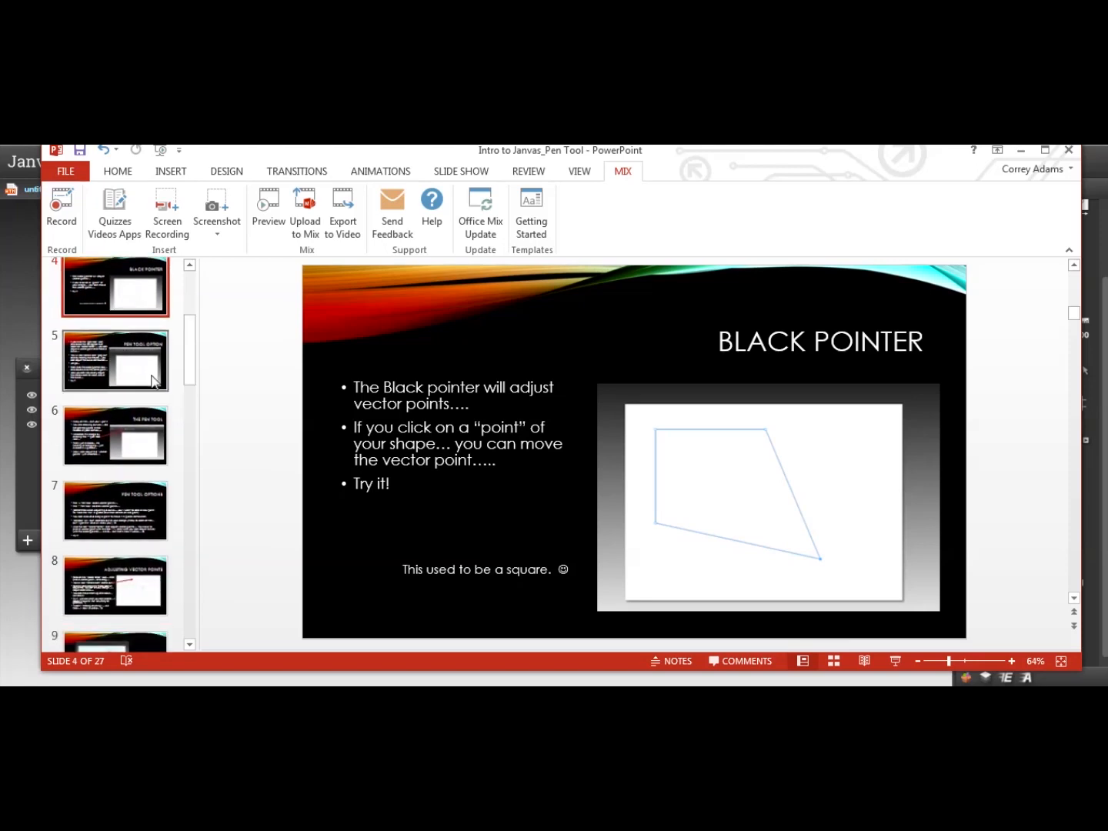
{"action": "left_click", "coordinate": [116, 360]}
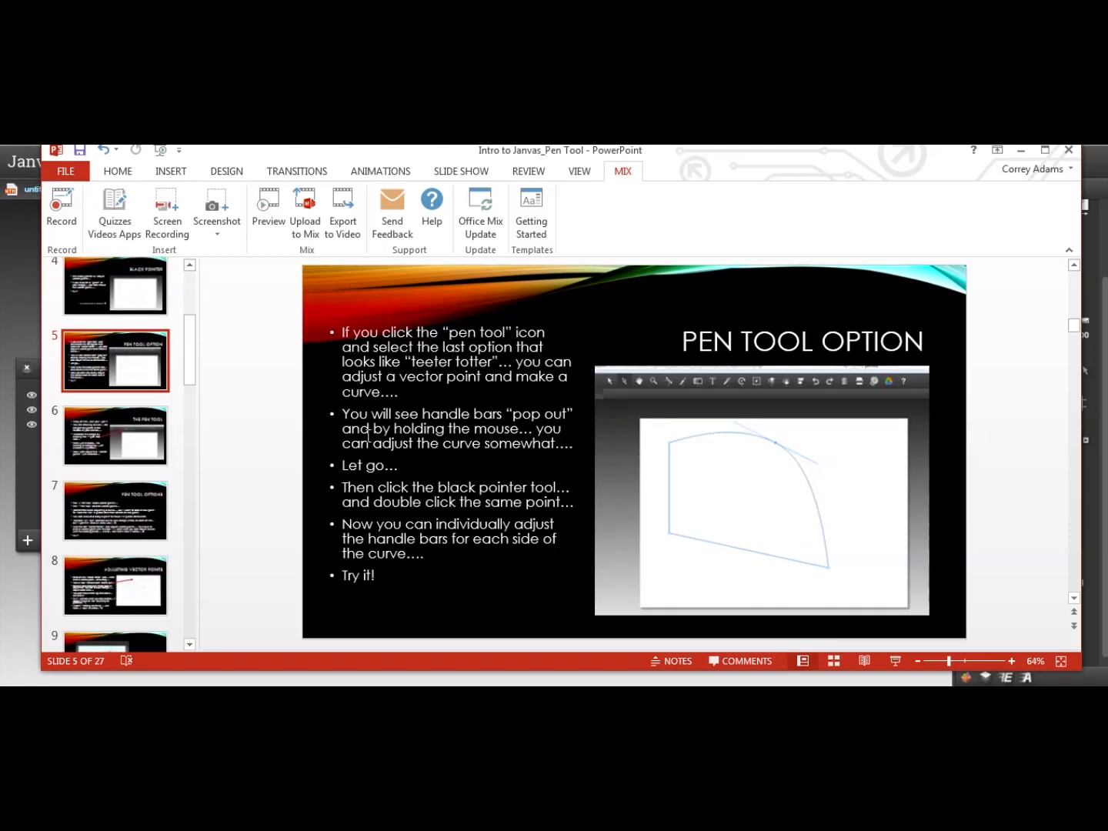
{"action": "left_click", "coordinate": [135, 454]}
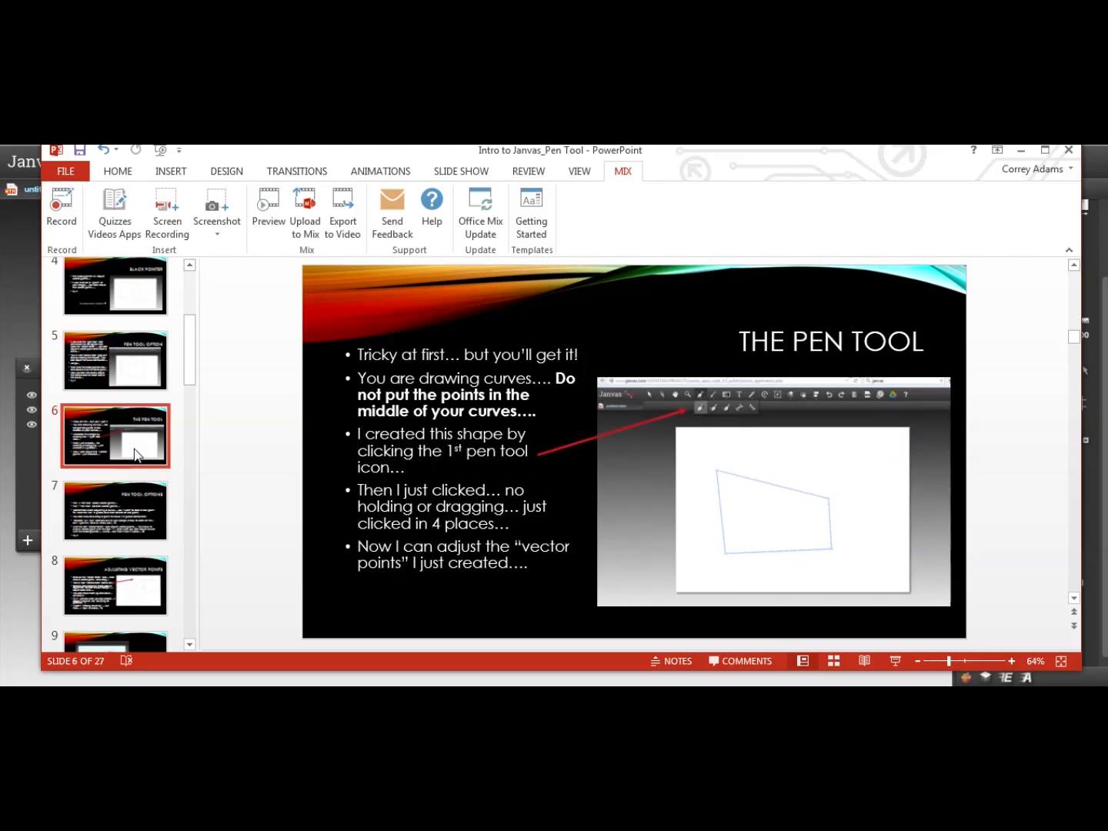
{"action": "left_click_drag", "start_coordinate": [195, 354], "coordinate": [193, 360]}
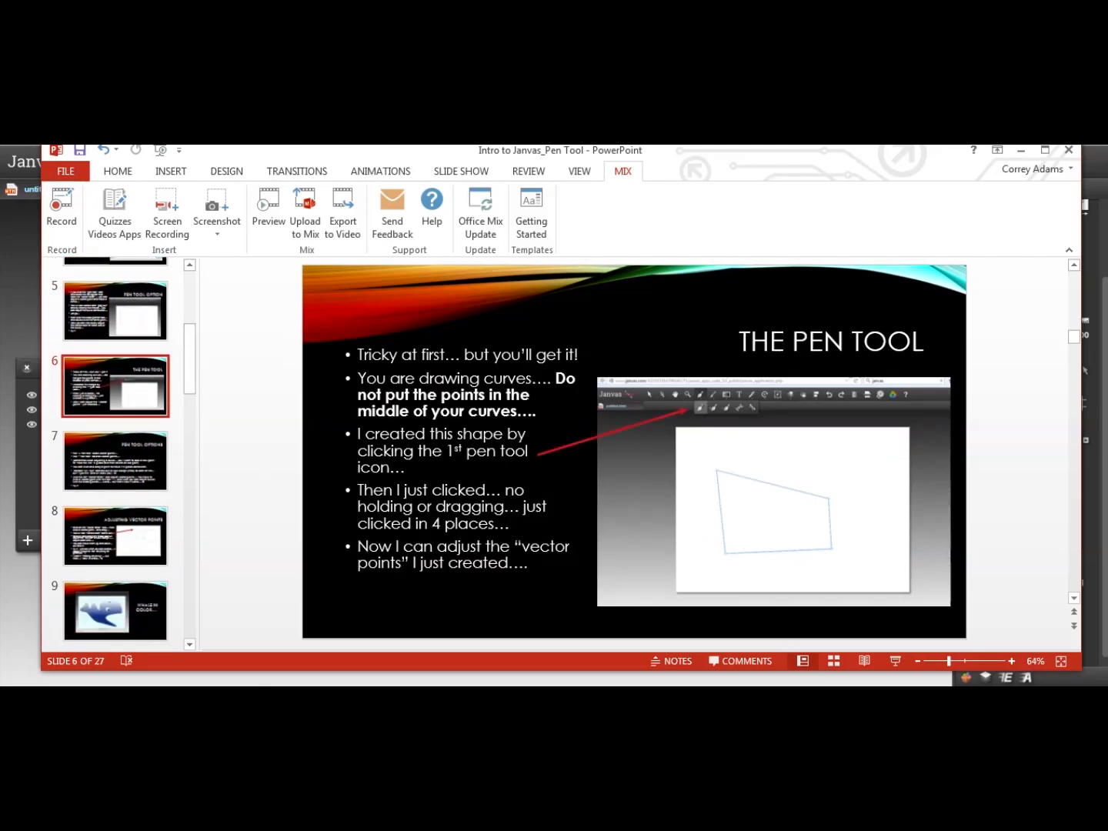
Switch back to Janvas and draw an open seven-point straight-sided polygon with the Pen tool below the green shape
{"action": "key", "text": "alt+Tab"}
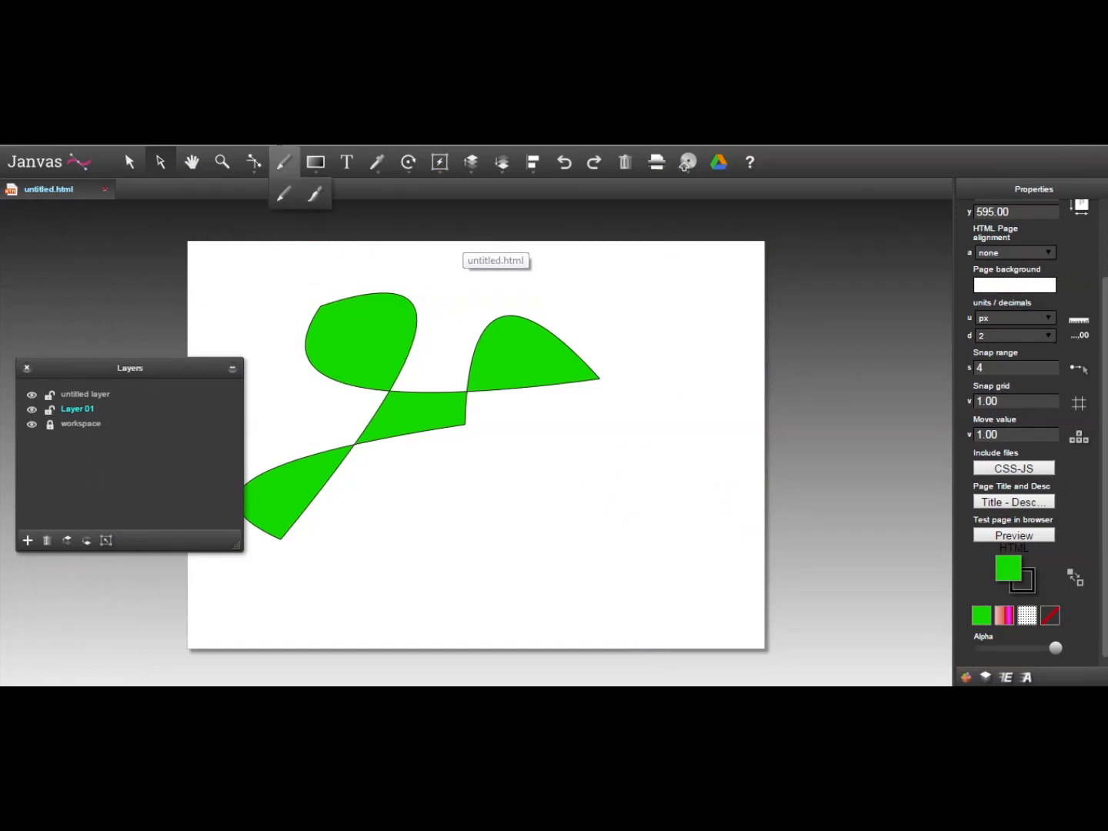
{"action": "mouse_move", "coordinate": [258, 164]}
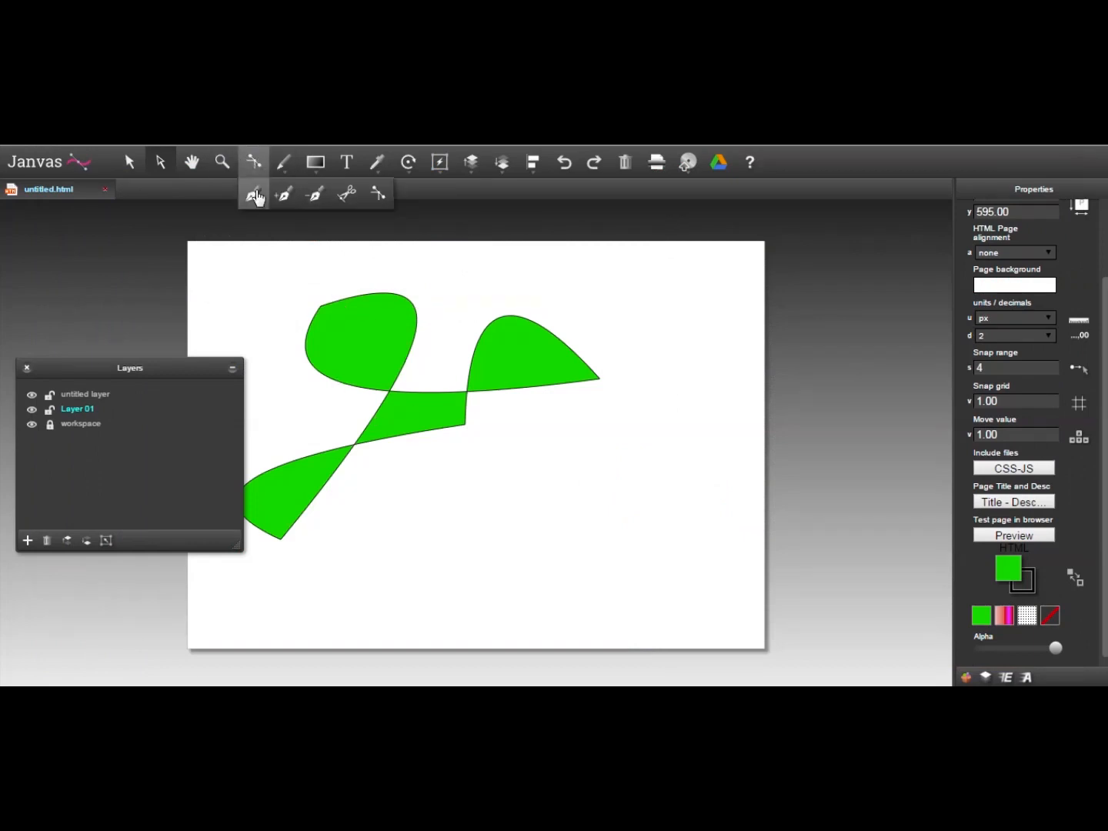
{"action": "left_click", "coordinate": [257, 197]}
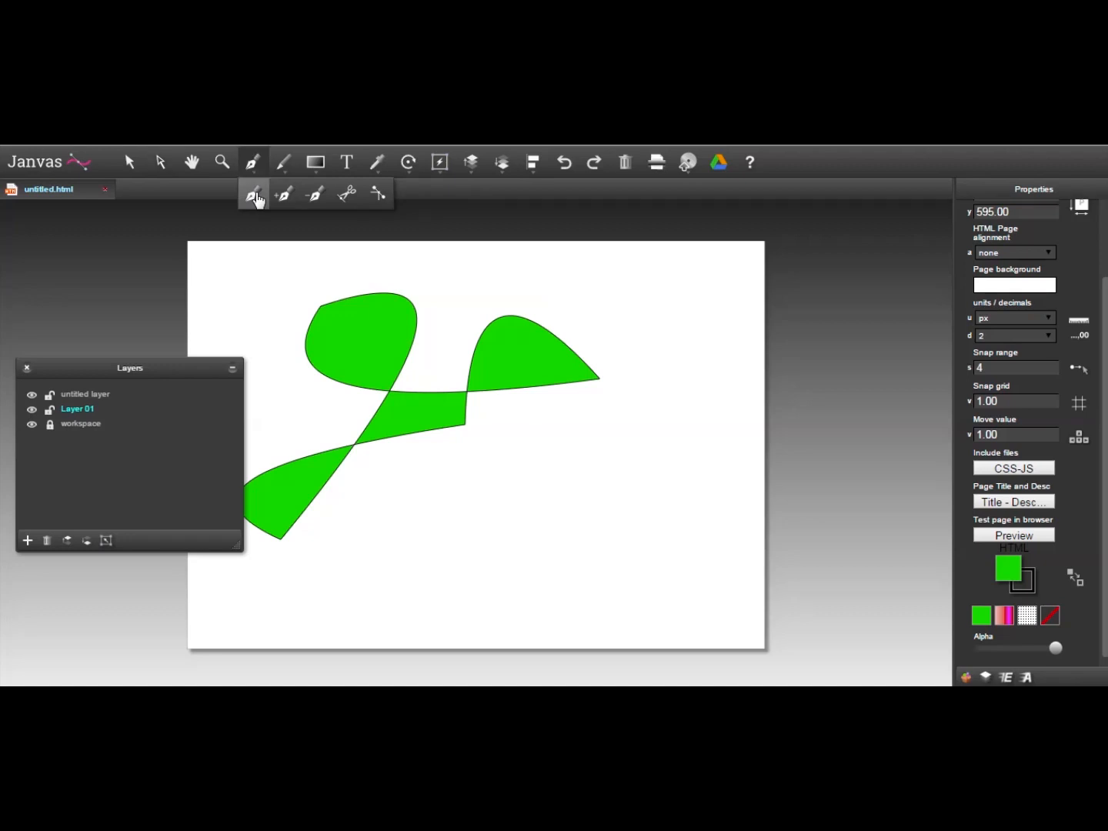
{"action": "left_click", "coordinate": [454, 488]}
{"action": "left_click", "coordinate": [524, 462]}
{"action": "double_click", "coordinate": [627, 523]}
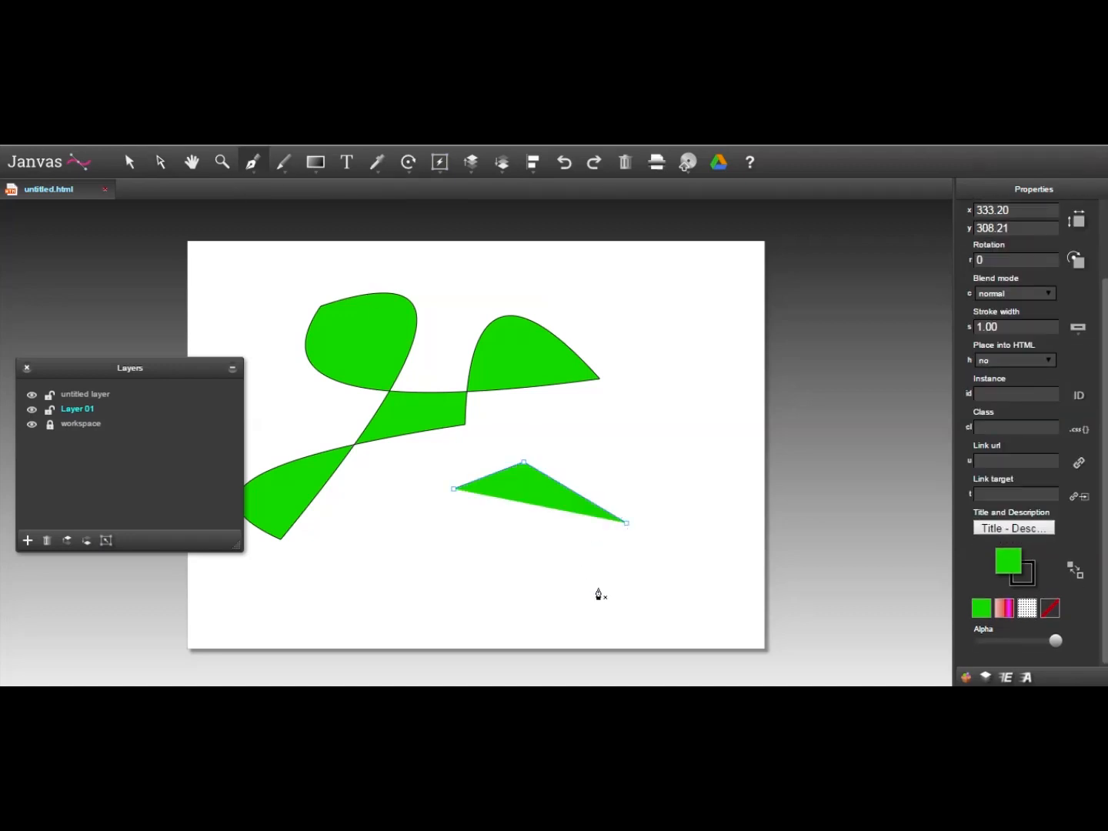
{"action": "left_click", "coordinate": [625, 594]}
{"action": "left_click", "coordinate": [514, 603]}
{"action": "left_click", "coordinate": [427, 588]}
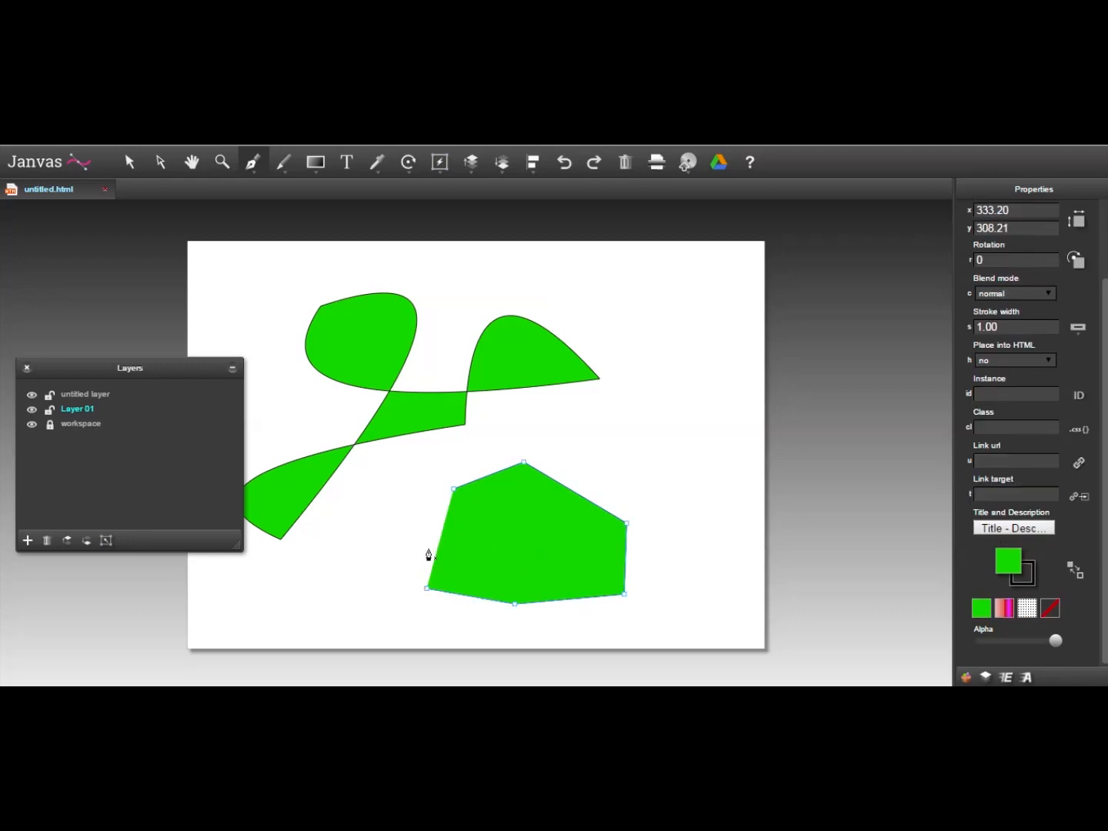
{"action": "left_click", "coordinate": [428, 509]}
Change the fill of the open polygon to white, #FFFFFF
{"action": "left_click", "coordinate": [1009, 567]}
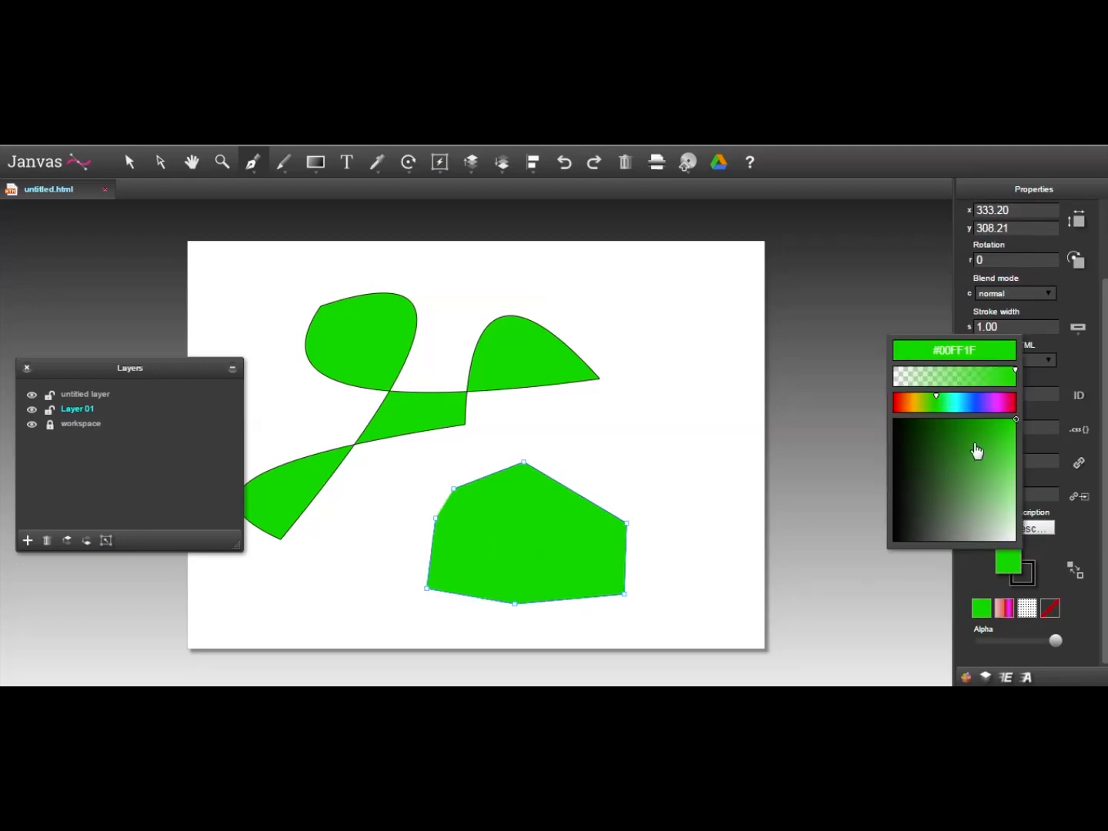
{"action": "left_click", "coordinate": [1002, 503]}
{"action": "left_click", "coordinate": [1016, 543]}
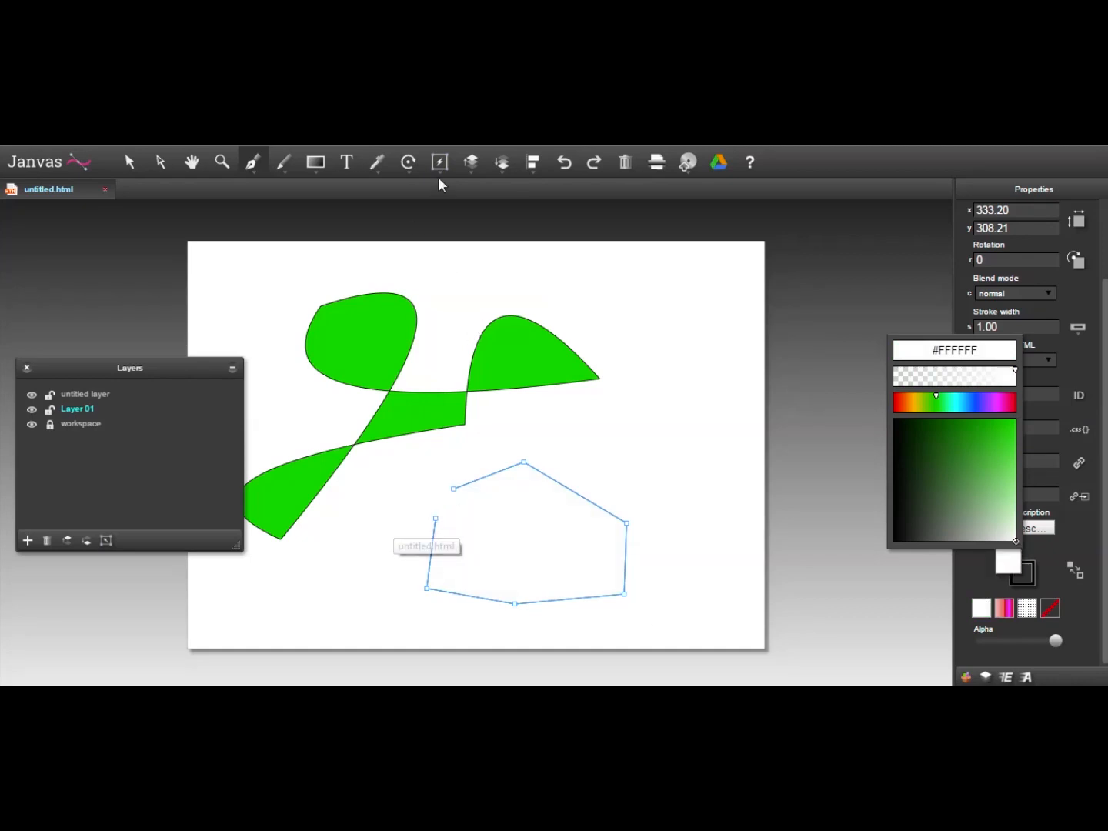
Select the polygon's two open end points and connect them with Join points
{"action": "left_click", "coordinate": [160, 164]}
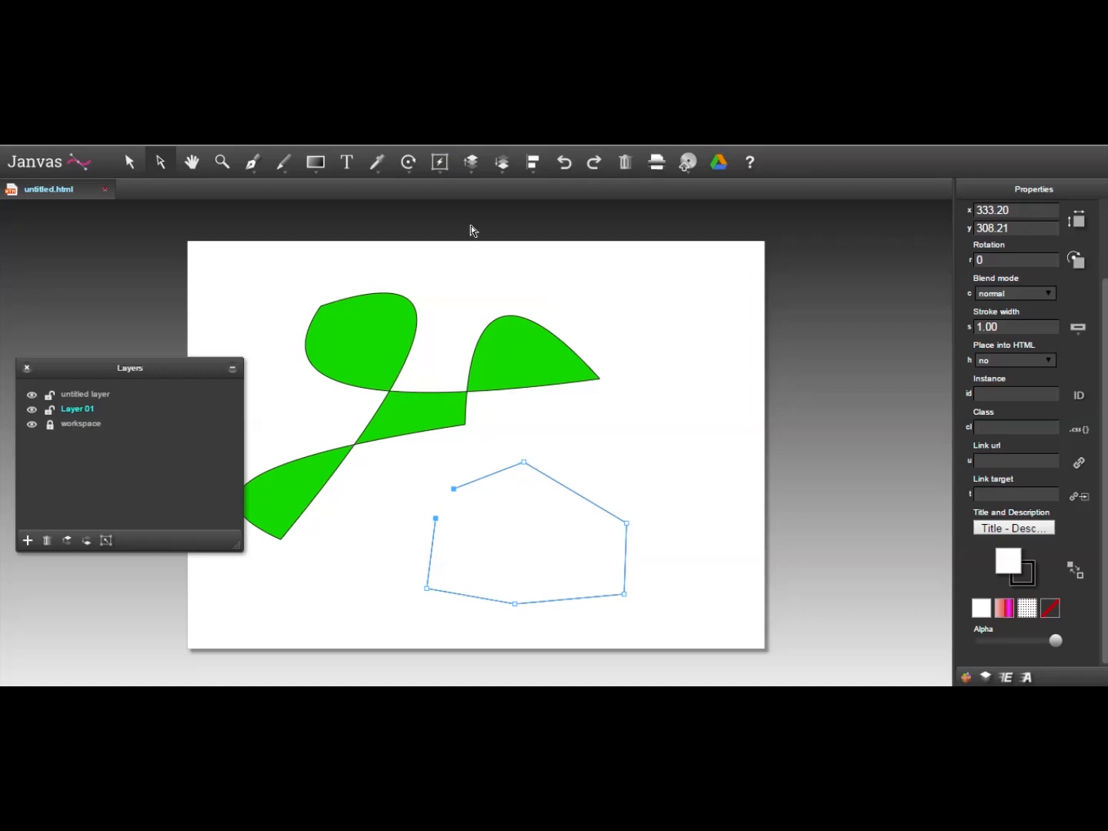
{"action": "left_click", "coordinate": [439, 163]}
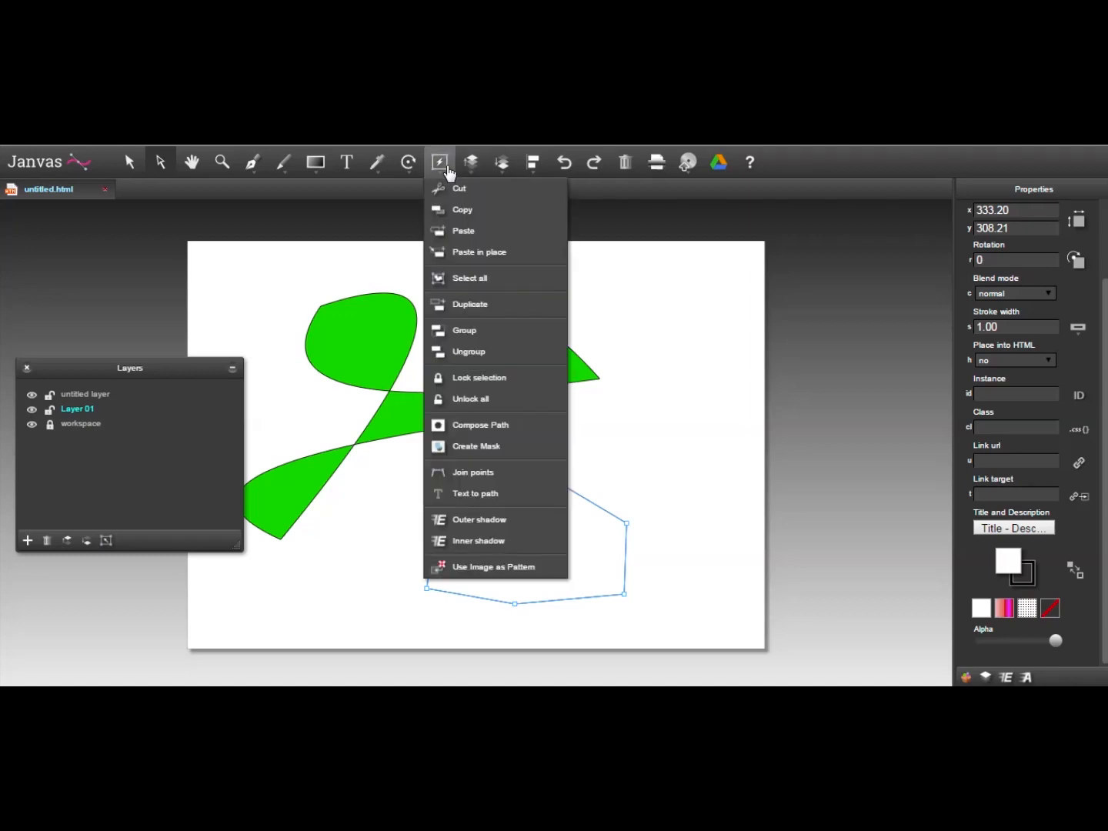
{"action": "left_click", "coordinate": [463, 474]}
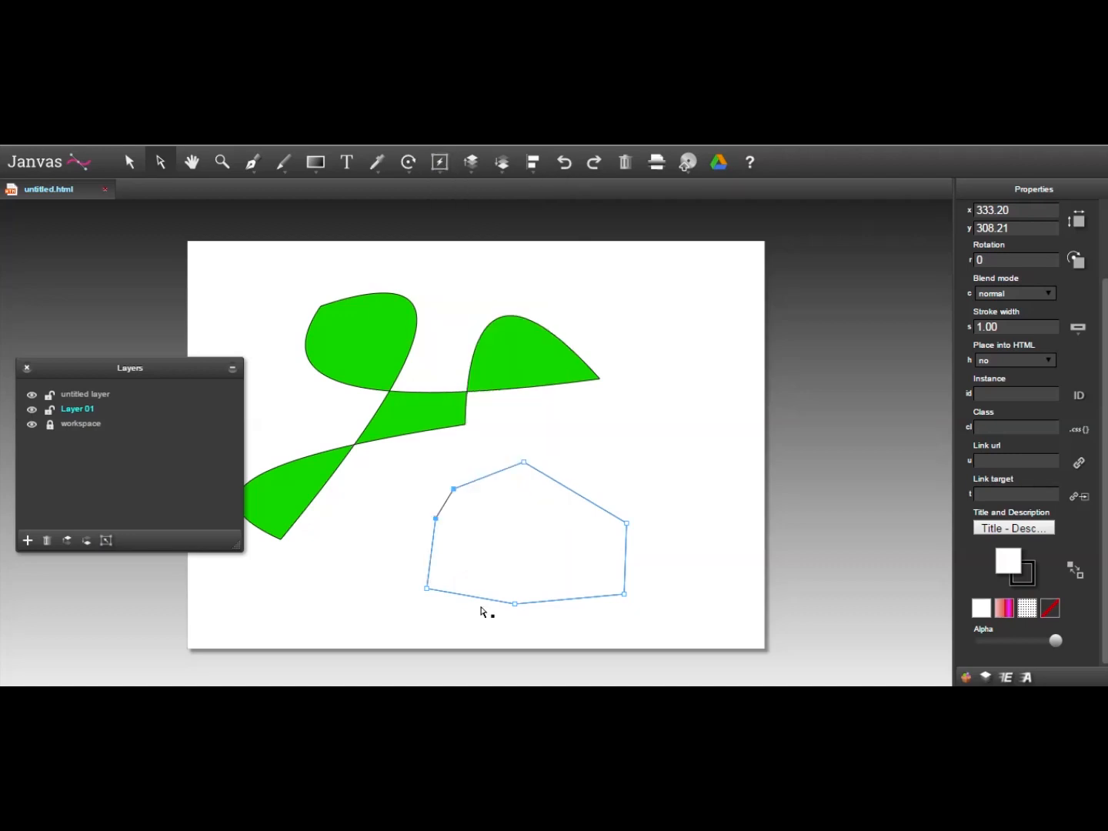
Switch to the PowerPoint presentation and open slide 16 about joining points
{"action": "key", "text": "alt+Tab"}
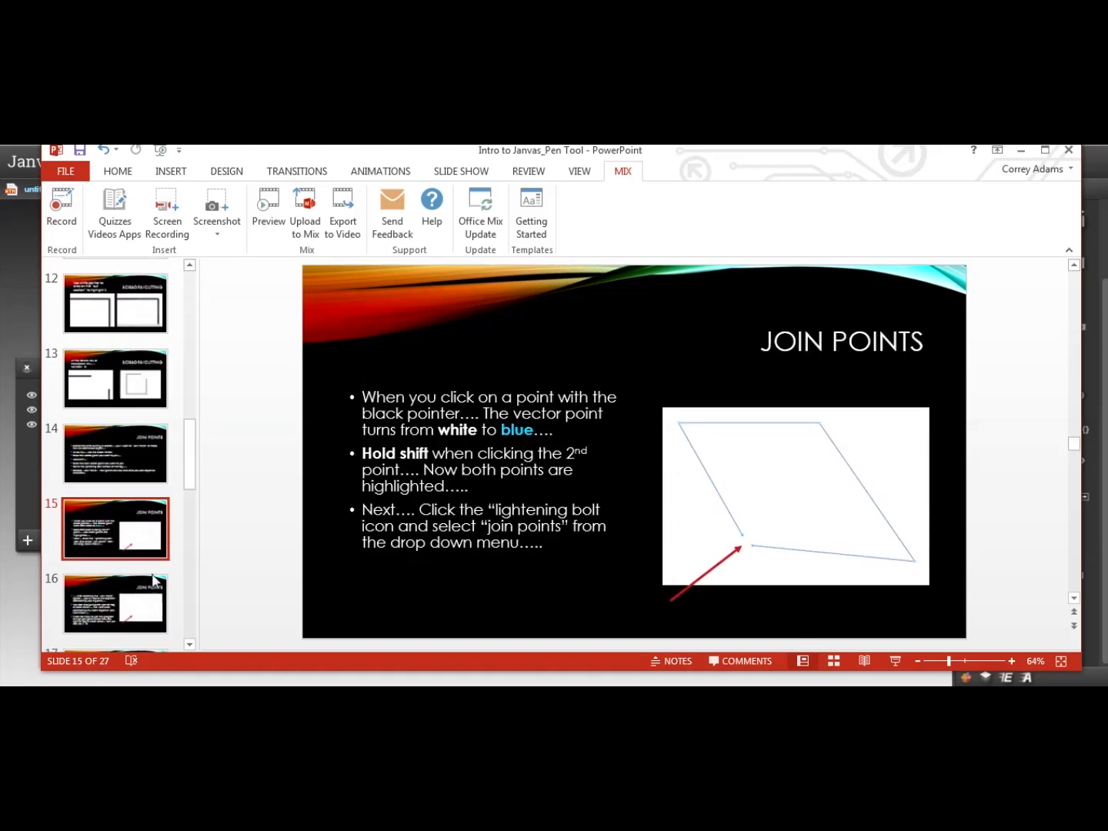
{"action": "left_click", "coordinate": [151, 604]}
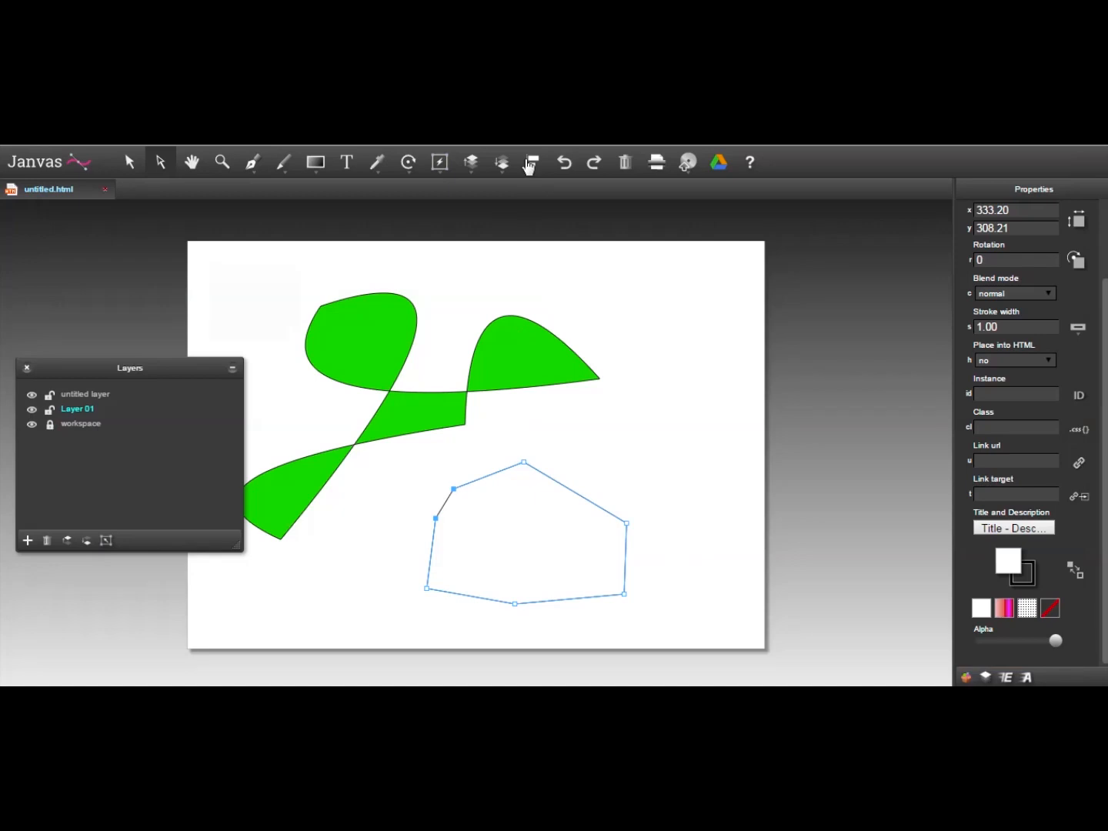
Back in Janvas, apply Join points again to the polygon's selected end points and delete the whole polygon
{"action": "left_click", "coordinate": [433, 164]}
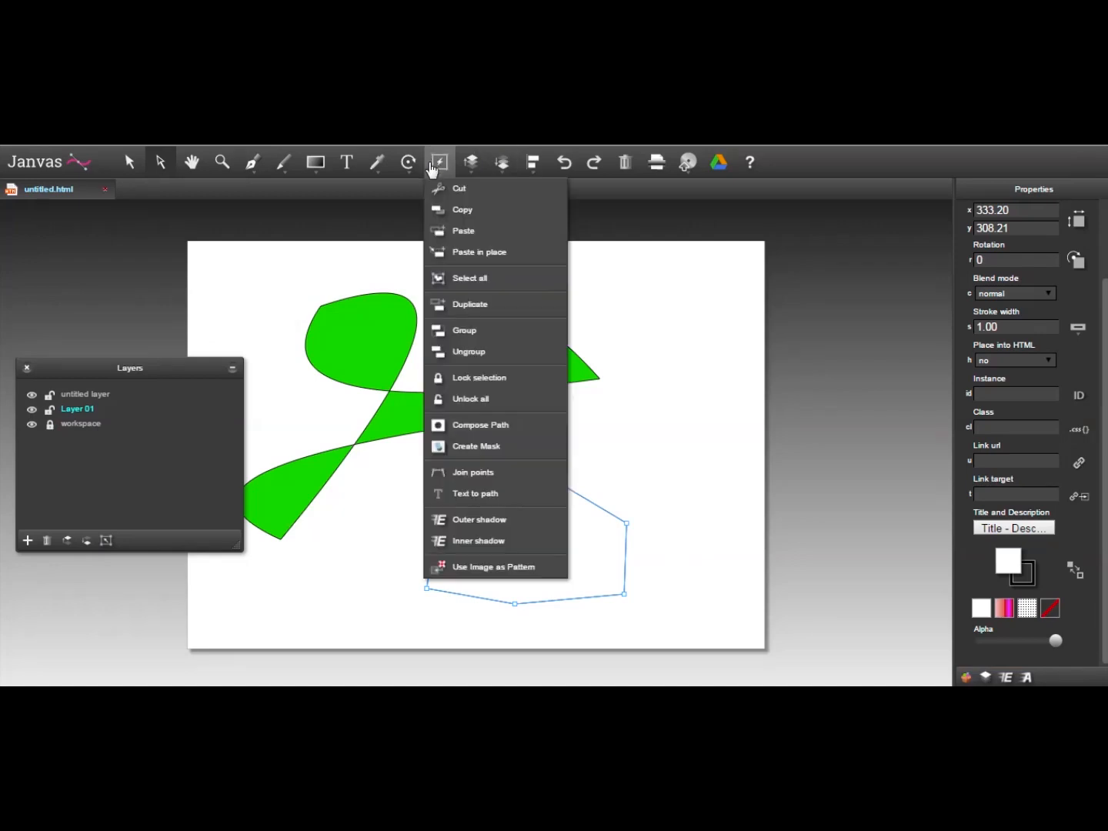
{"action": "left_click", "coordinate": [456, 473]}
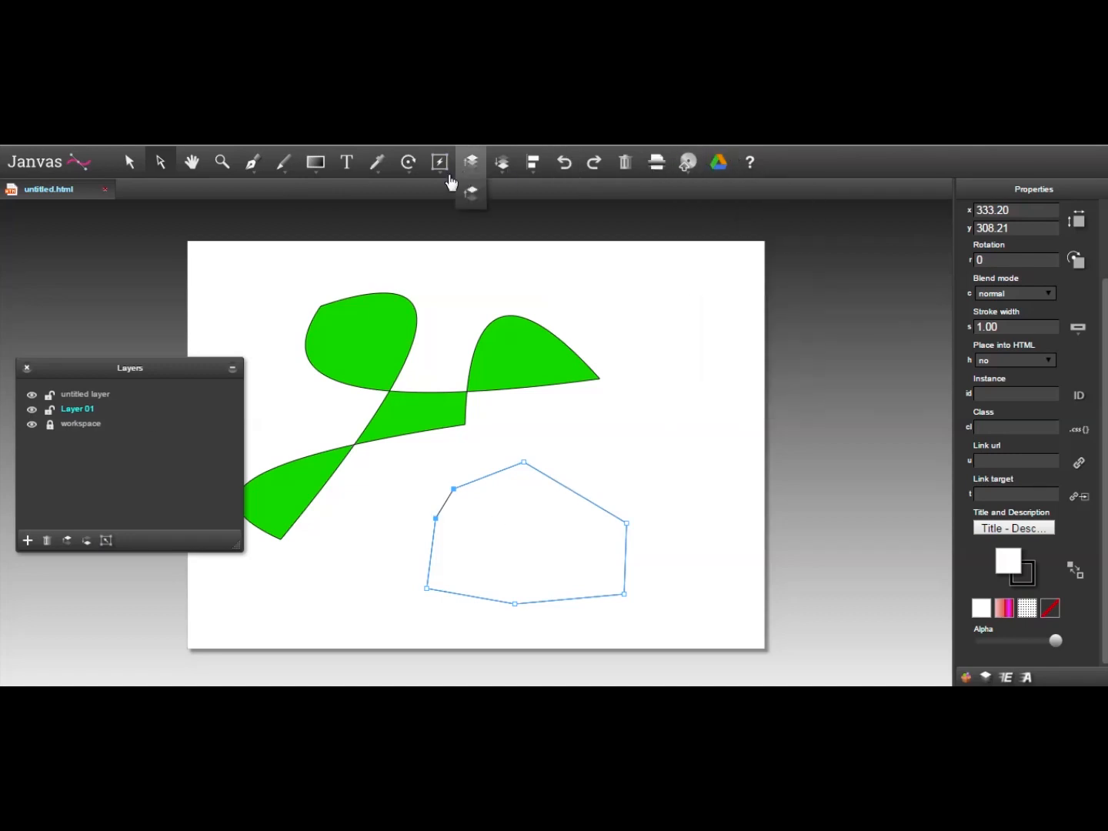
{"action": "left_click", "coordinate": [130, 163]}
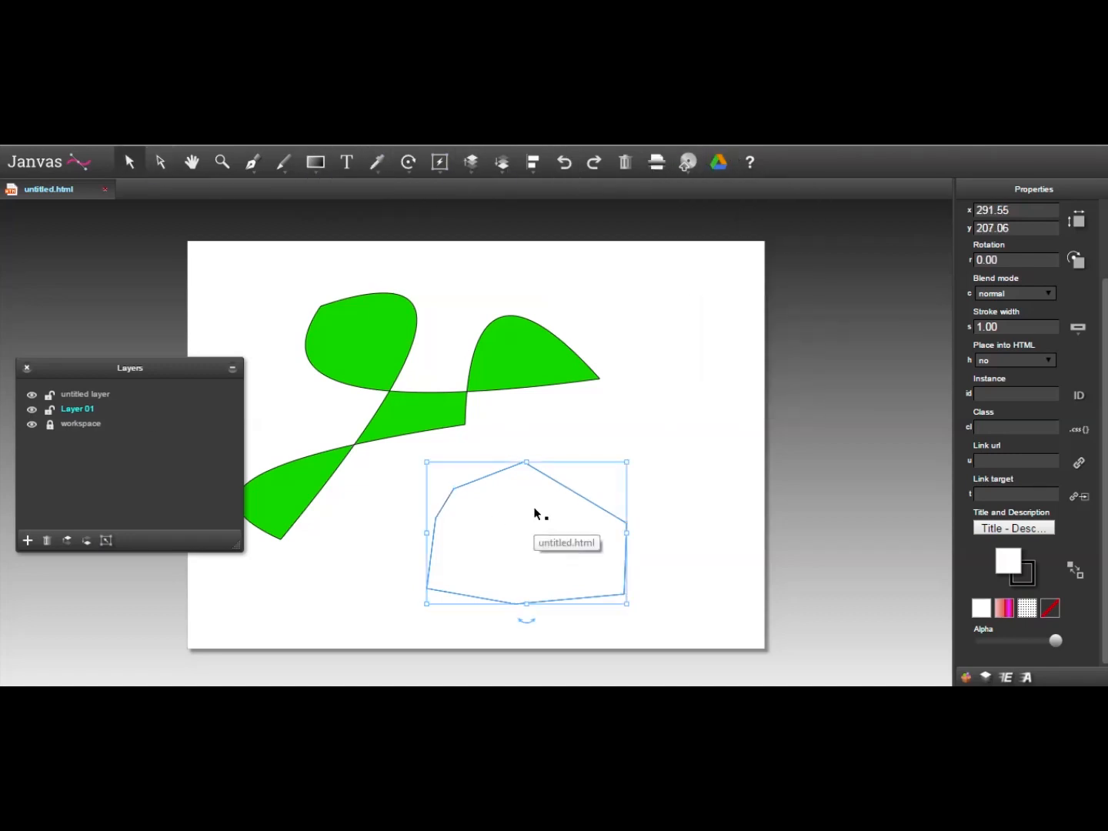
{"action": "key", "text": "Delete"}
Draw a circle about 224 px in diameter in the empty lower-right area of the page with the ellipse tool
{"action": "mouse_move", "coordinate": [325, 163]}
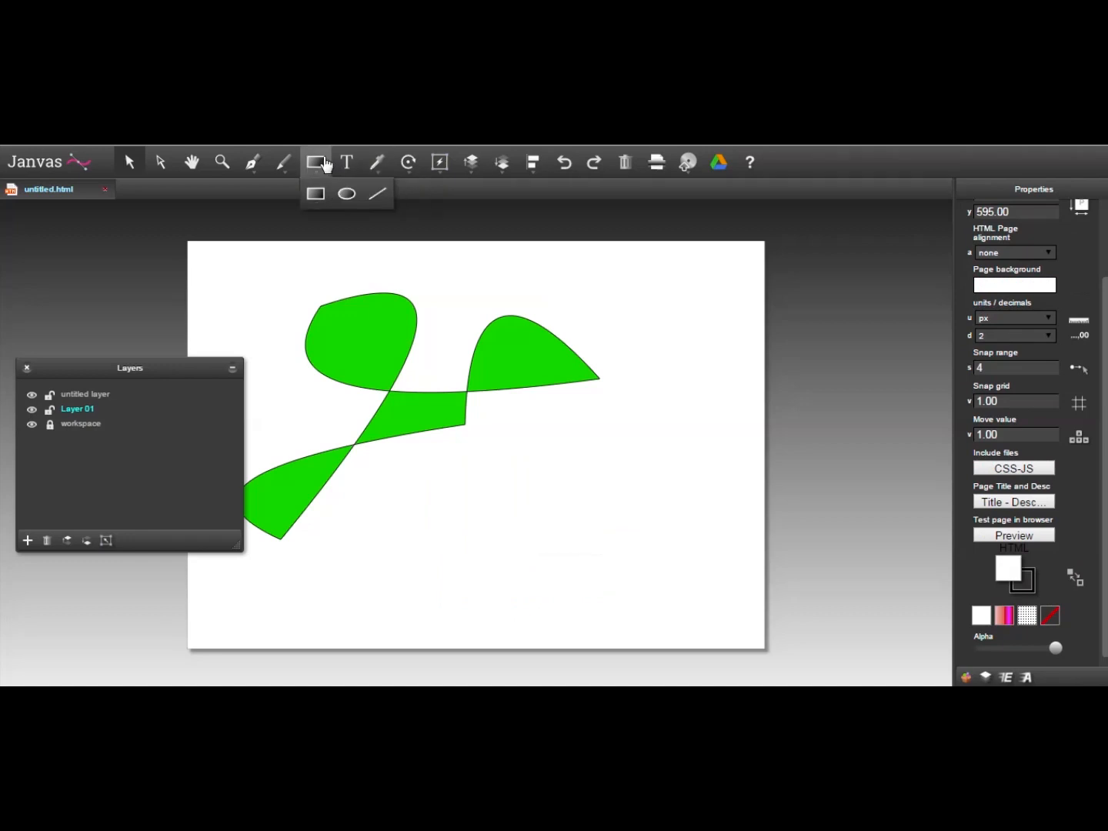
{"action": "left_click", "coordinate": [347, 197]}
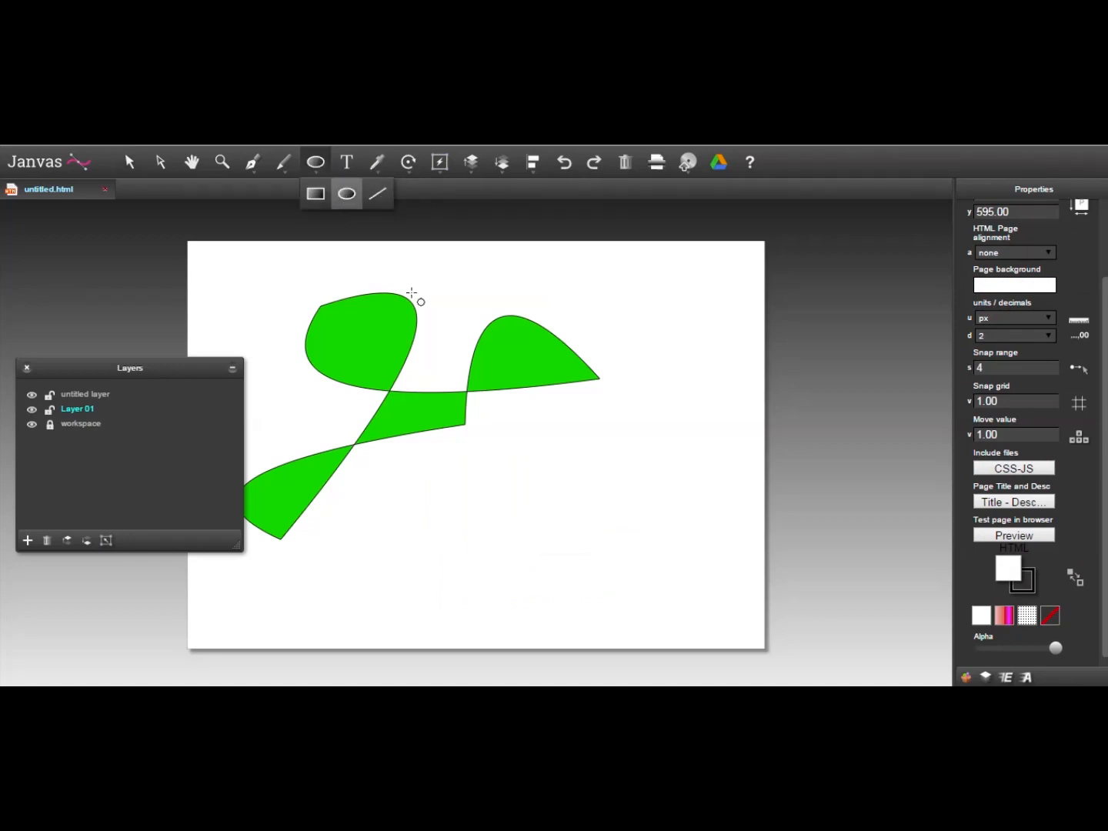
{"action": "left_click_drag", "start_coordinate": [518, 456], "coordinate": [669, 627]}
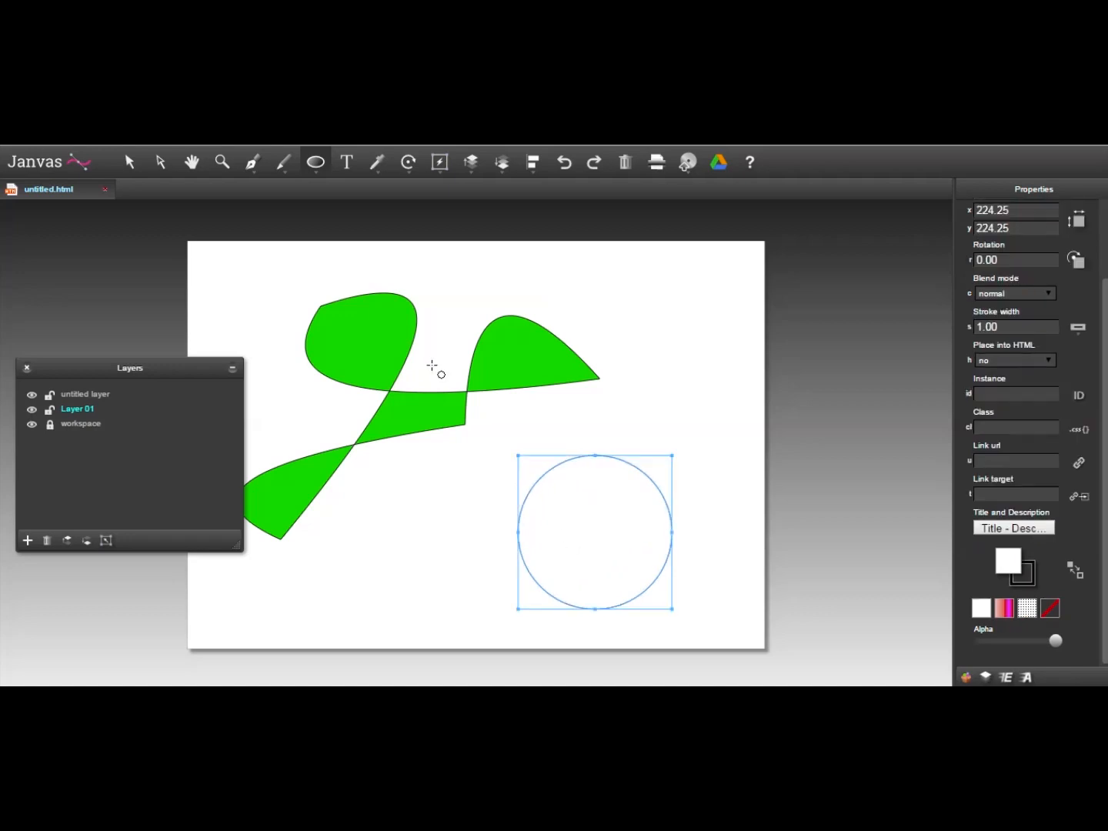
Cut the circle's outline with the Scissors tool at two points, on its upper-right arc and just below its rightmost point
{"action": "left_click", "coordinate": [249, 166]}
{"action": "left_click", "coordinate": [345, 197]}
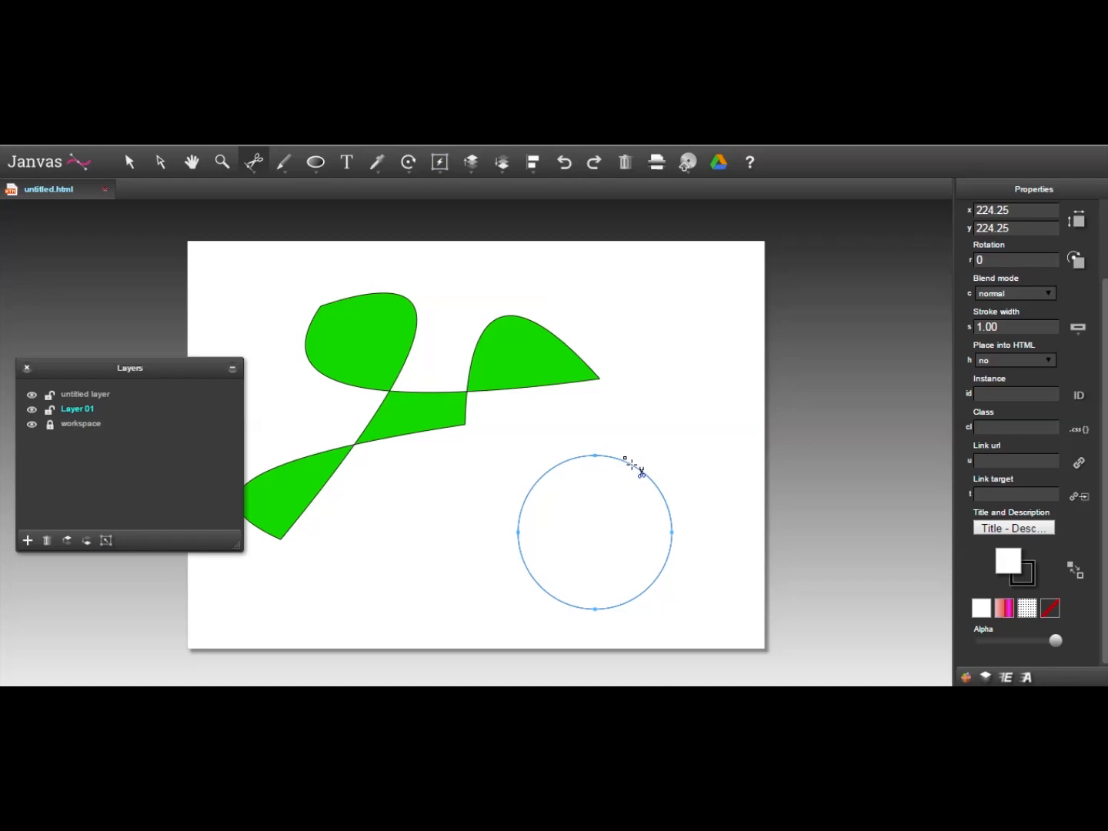
{"action": "left_click", "coordinate": [220, 164]}
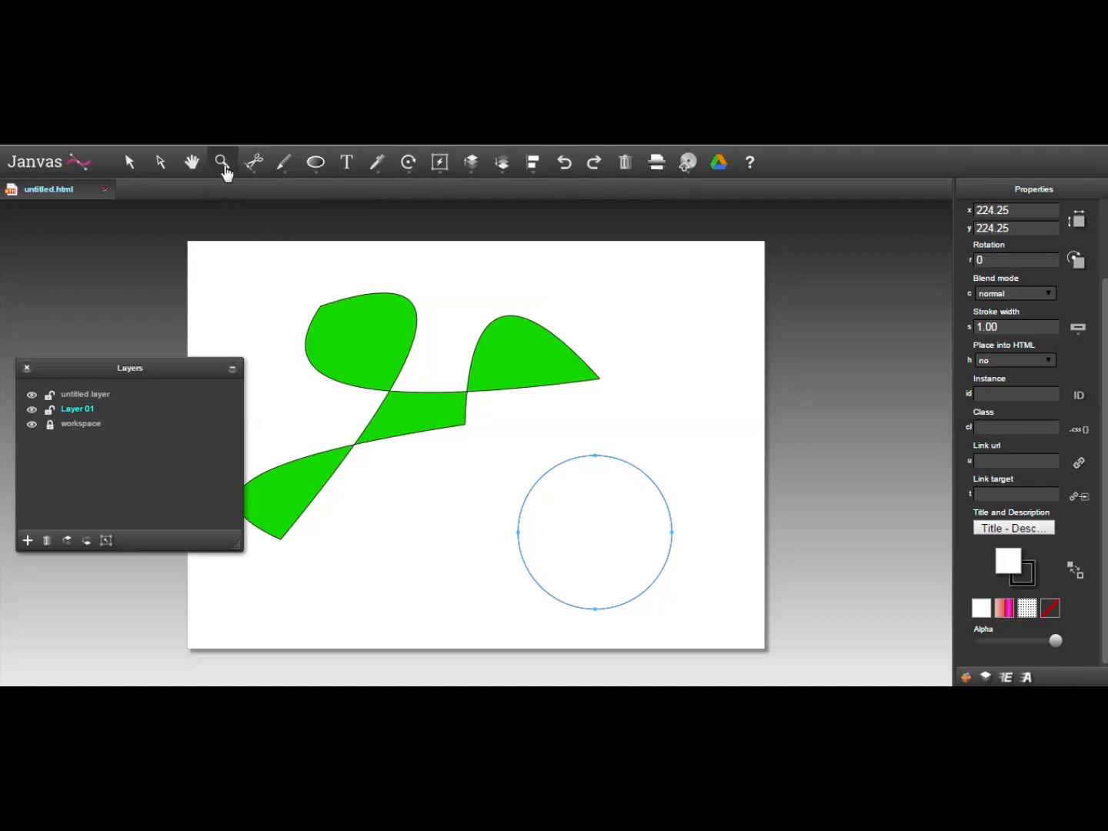
{"action": "left_click_drag", "start_coordinate": [600, 497], "coordinate": [310, 566]}
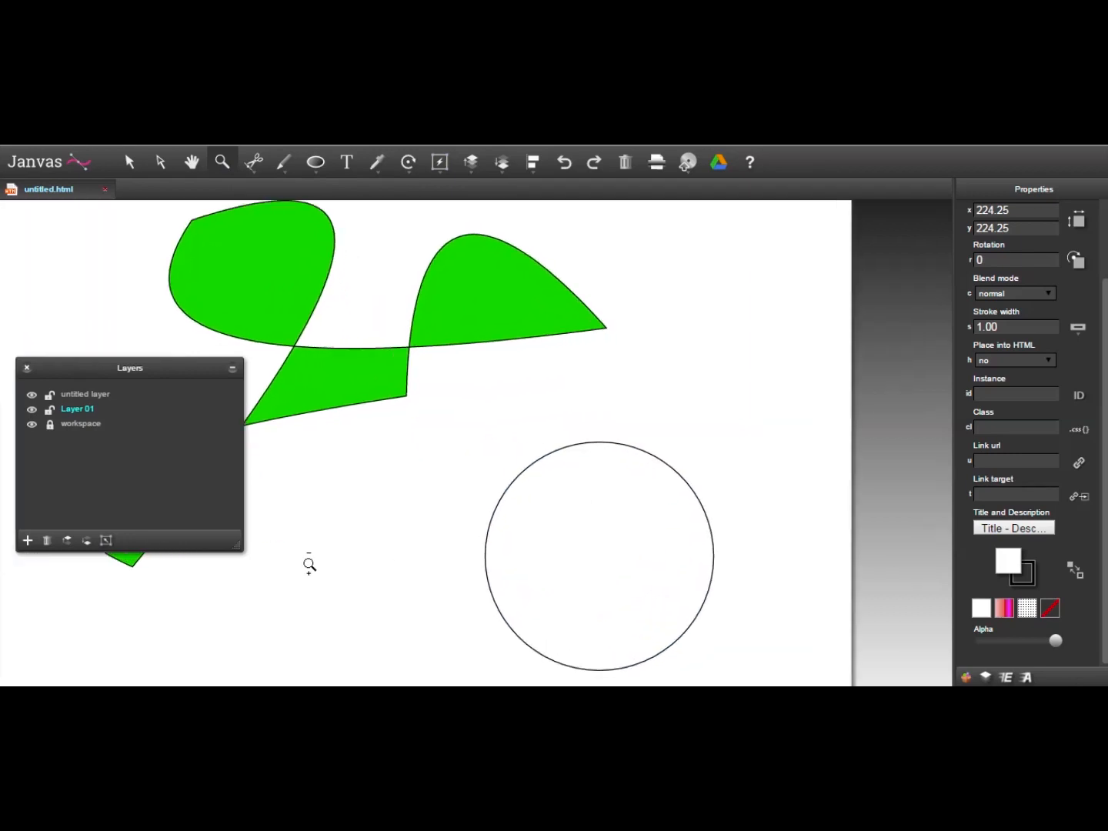
{"action": "left_click_drag", "start_coordinate": [672, 540], "coordinate": [350, 564]}
{"action": "left_click_drag", "start_coordinate": [606, 511], "coordinate": [540, 562]}
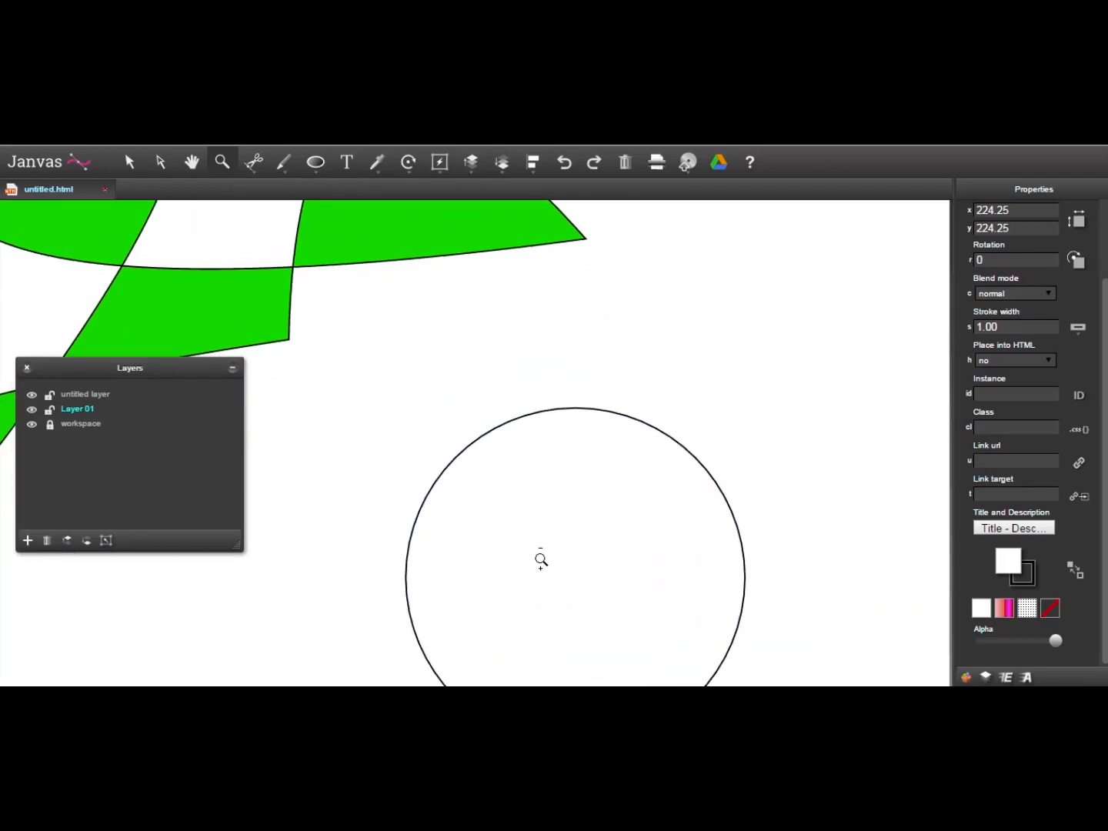
{"action": "left_click", "coordinate": [254, 161]}
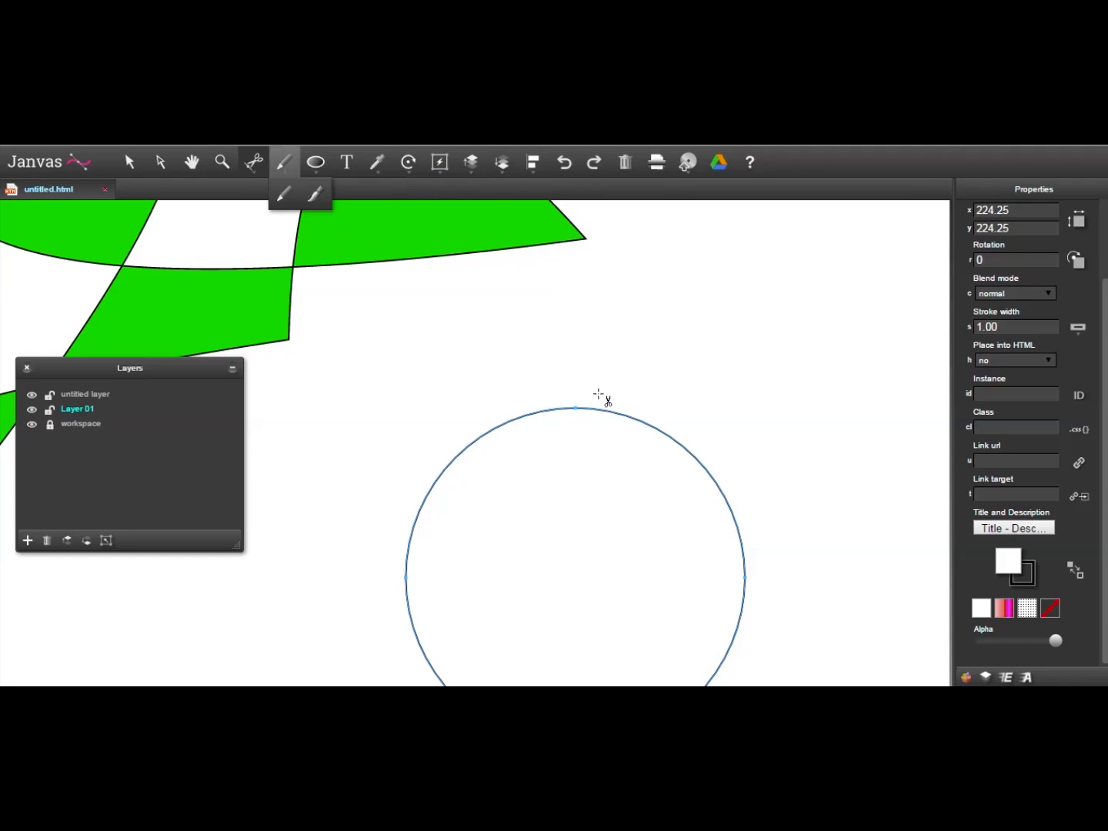
{"action": "left_click", "coordinate": [190, 162]}
{"action": "left_click_drag", "start_coordinate": [614, 529], "coordinate": [512, 405]}
{"action": "left_click", "coordinate": [255, 171]}
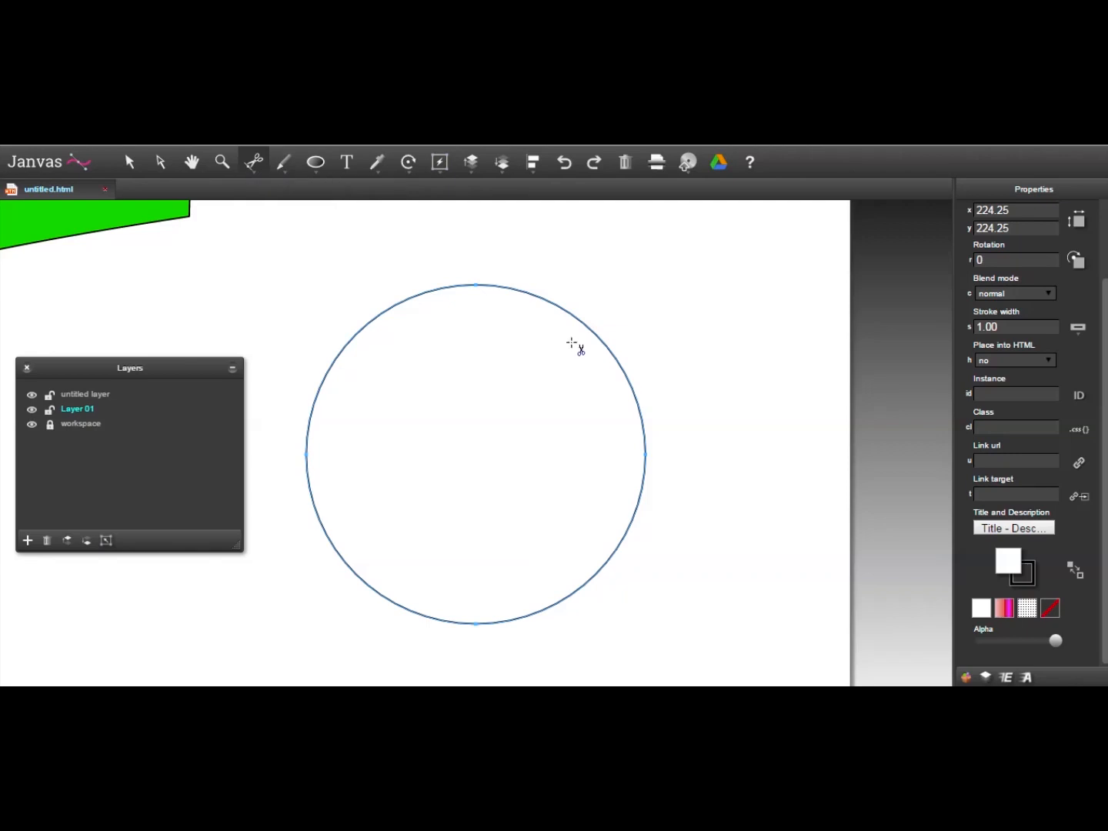
{"action": "left_click", "coordinate": [570, 314]}
{"action": "left_click", "coordinate": [641, 492]}
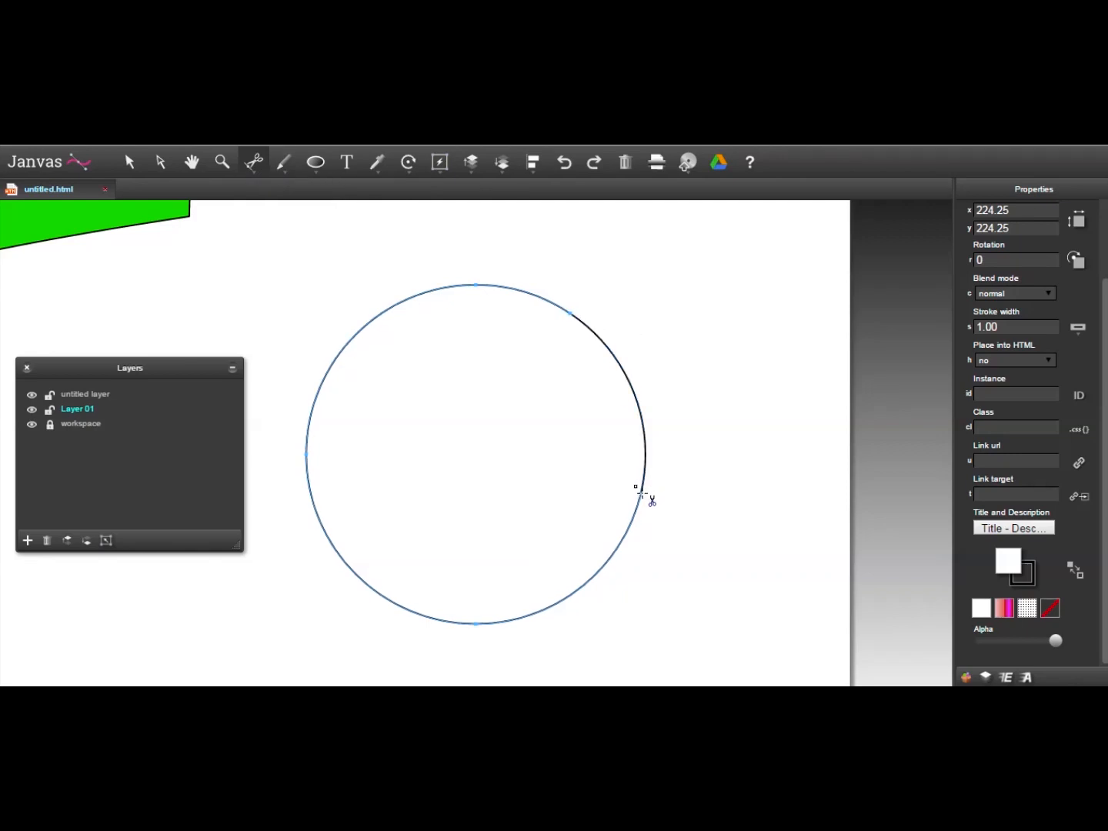
Select the cut-out arc on the circle's right side and delete it
{"action": "left_click", "coordinate": [129, 162]}
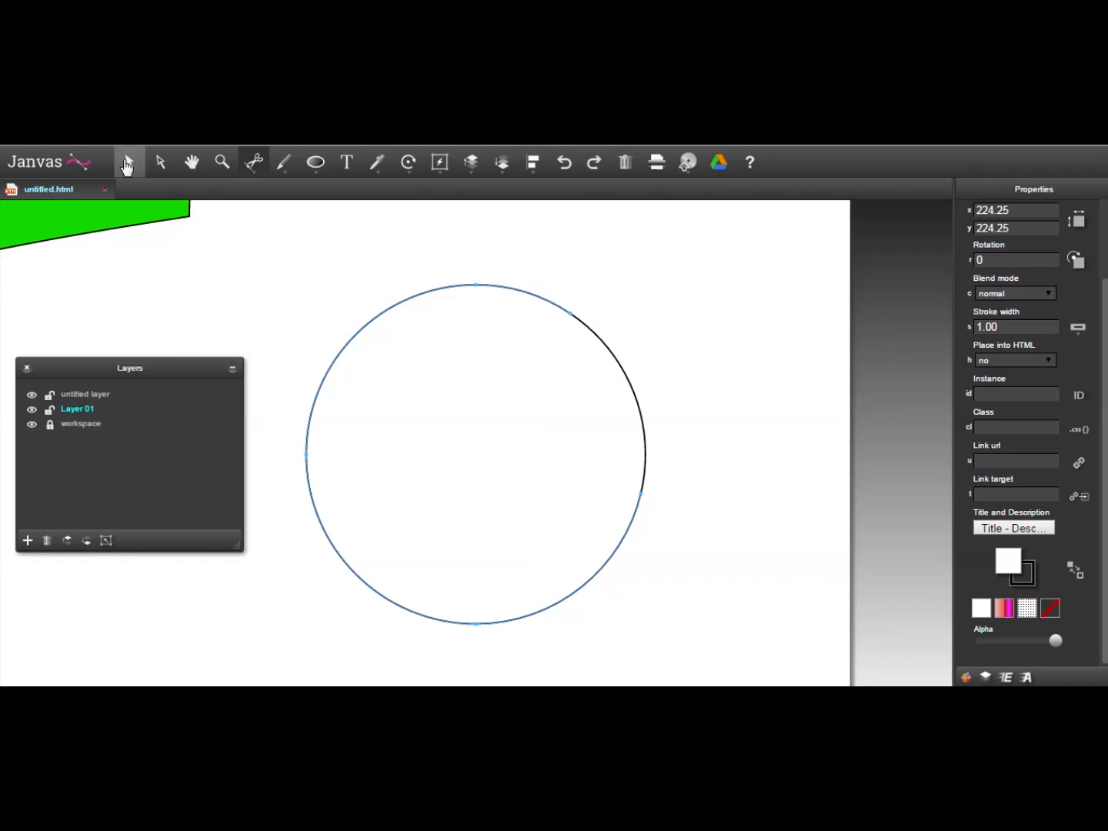
{"action": "left_click", "coordinate": [623, 370]}
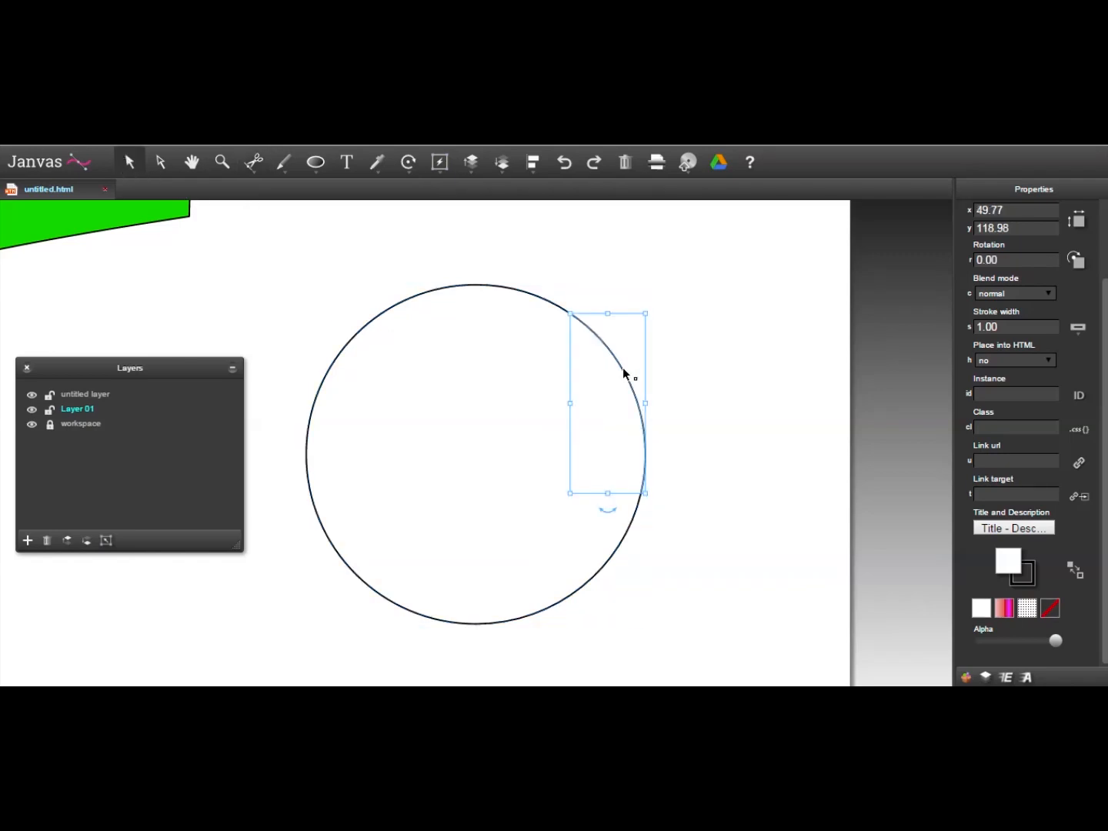
{"action": "key", "text": "Delete"}
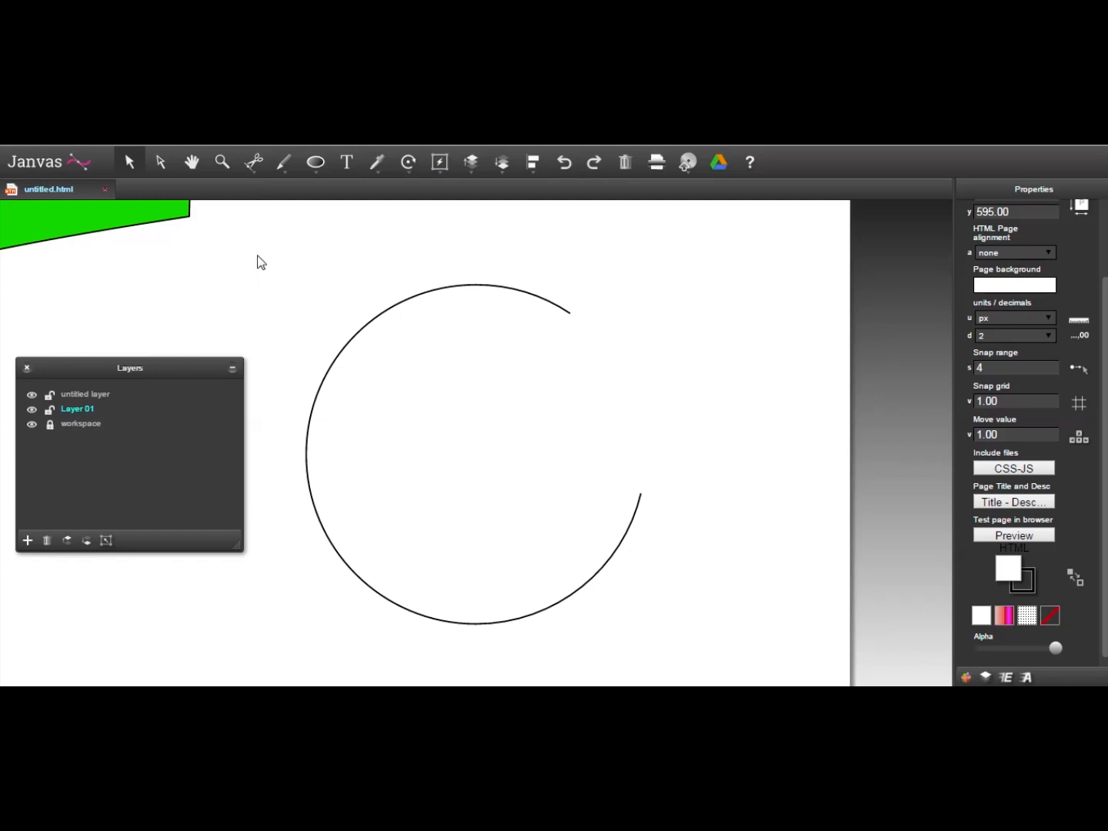
With the Pen tool, draw two straight segments from the arc's upper open end through a point near the circle's centre to its lower open end
{"action": "left_click", "coordinate": [254, 163]}
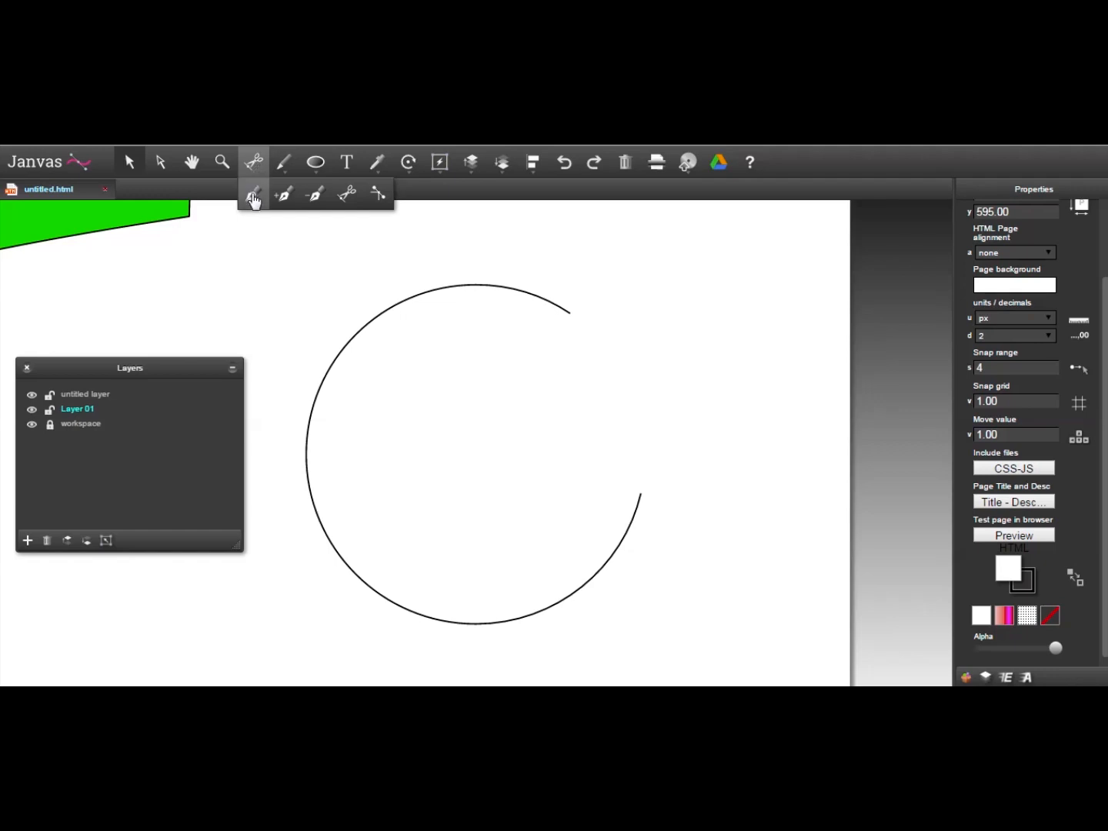
{"action": "left_click", "coordinate": [253, 198]}
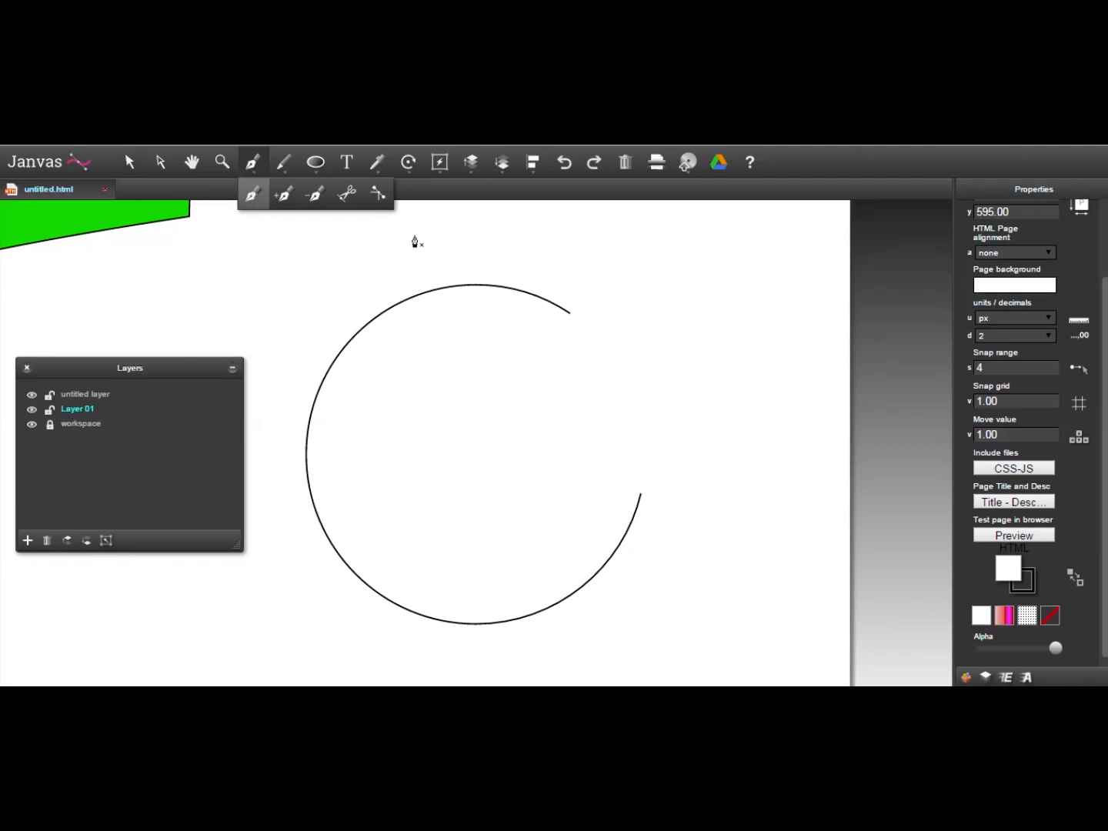
{"action": "left_click", "coordinate": [222, 163]}
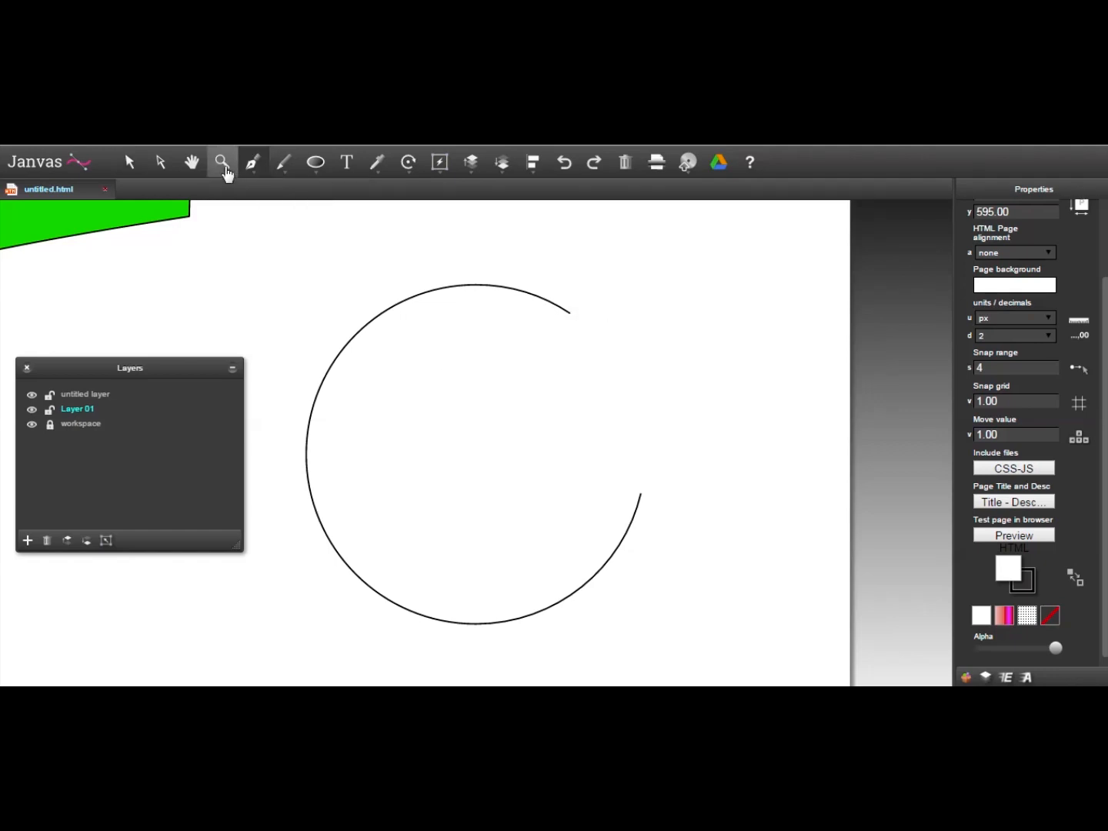
{"action": "left_click", "coordinate": [509, 460]}
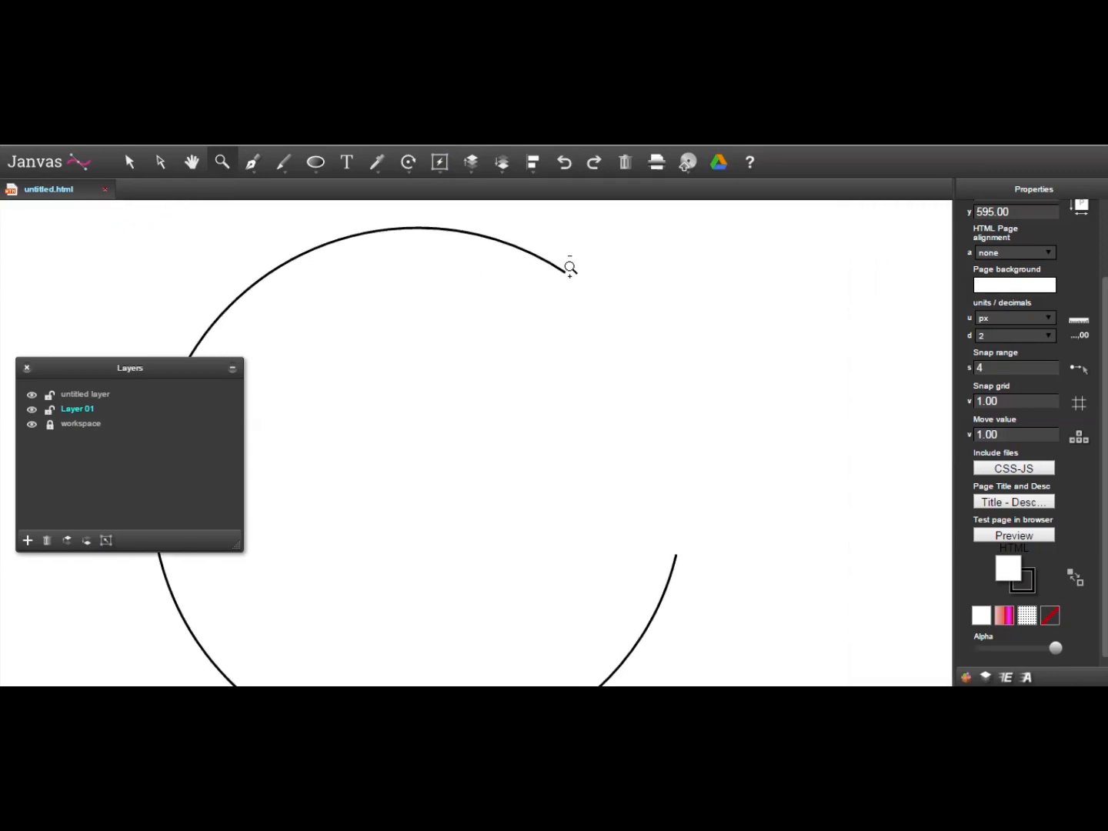
{"action": "left_click", "coordinate": [252, 163]}
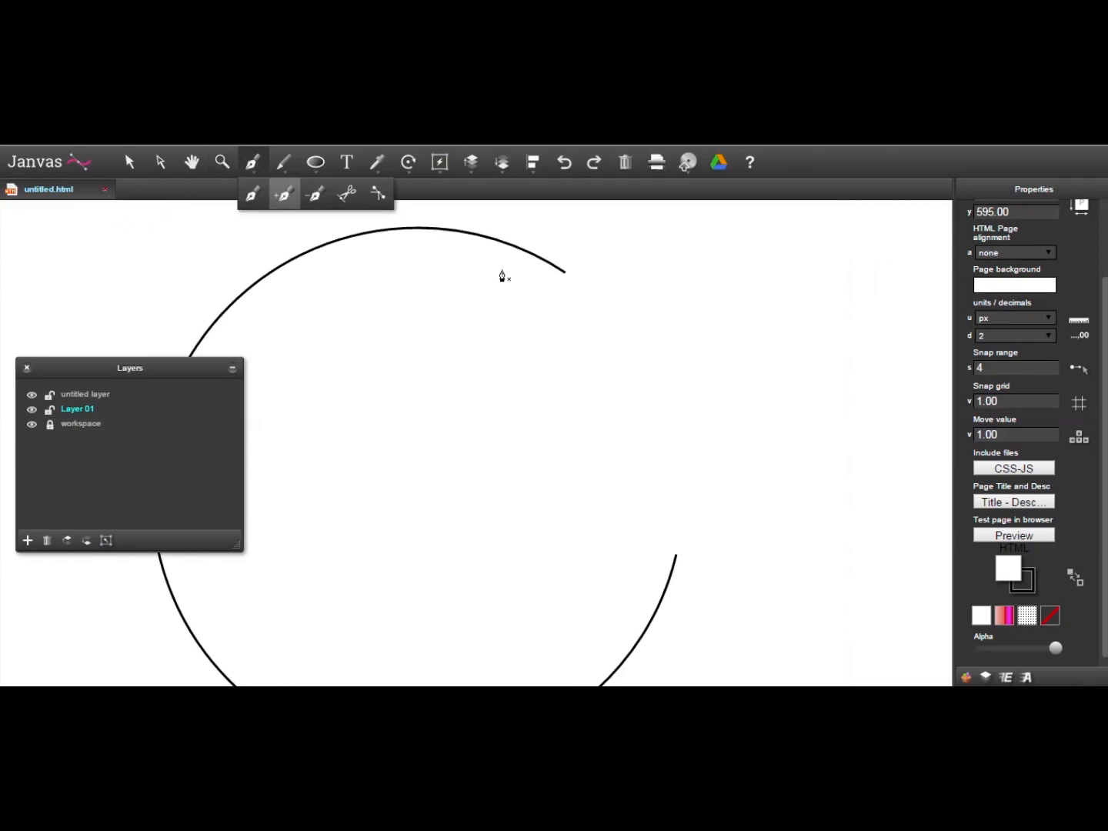
{"action": "left_click", "coordinate": [565, 273]}
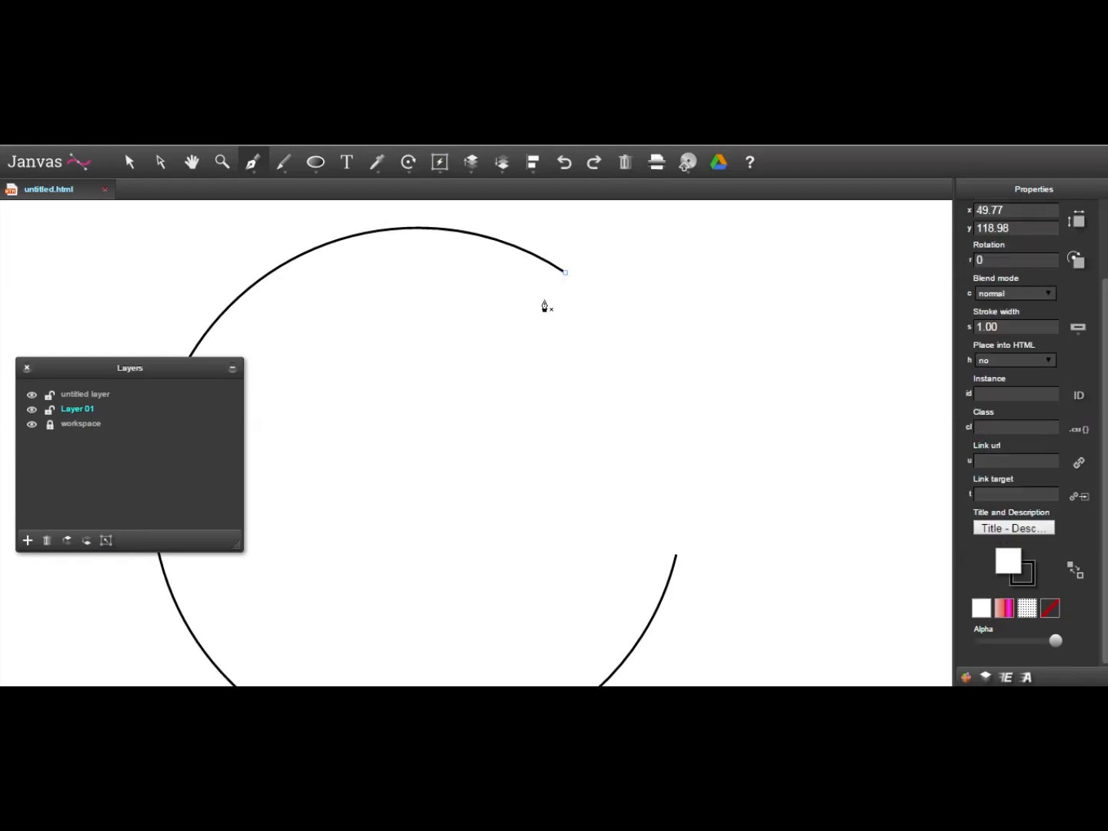
{"action": "left_click", "coordinate": [460, 459]}
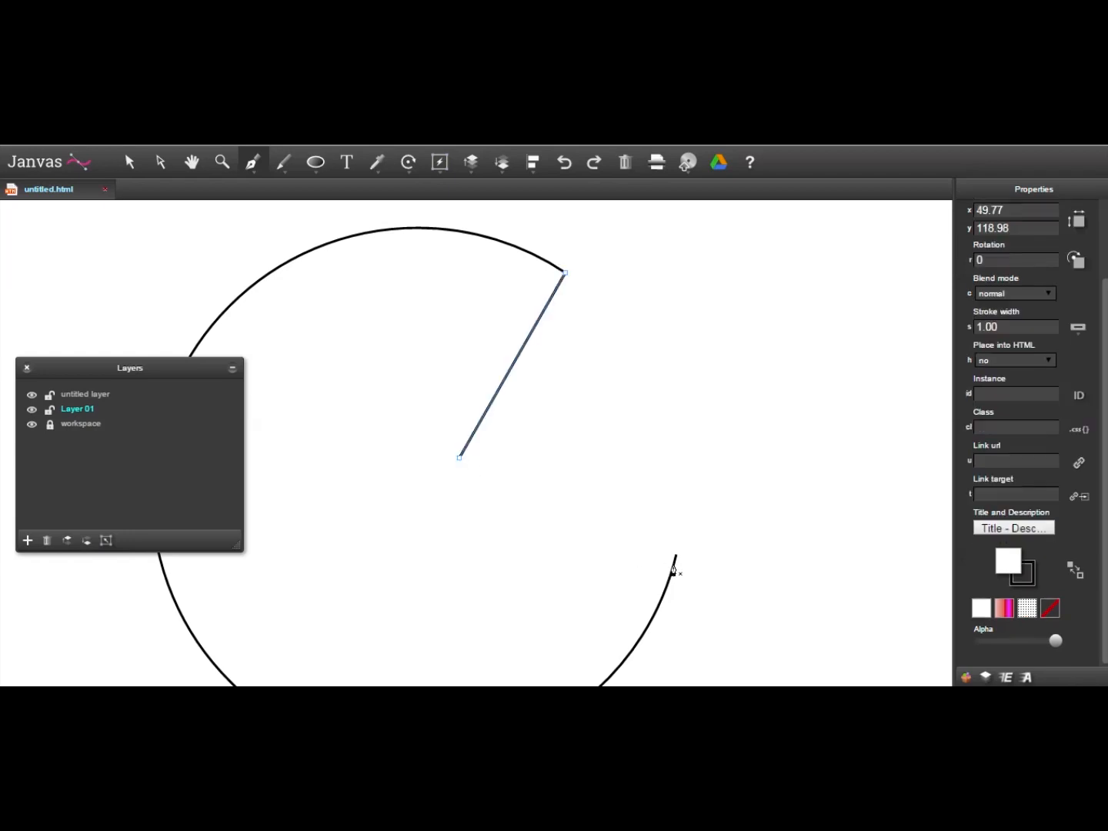
{"action": "left_click", "coordinate": [676, 555]}
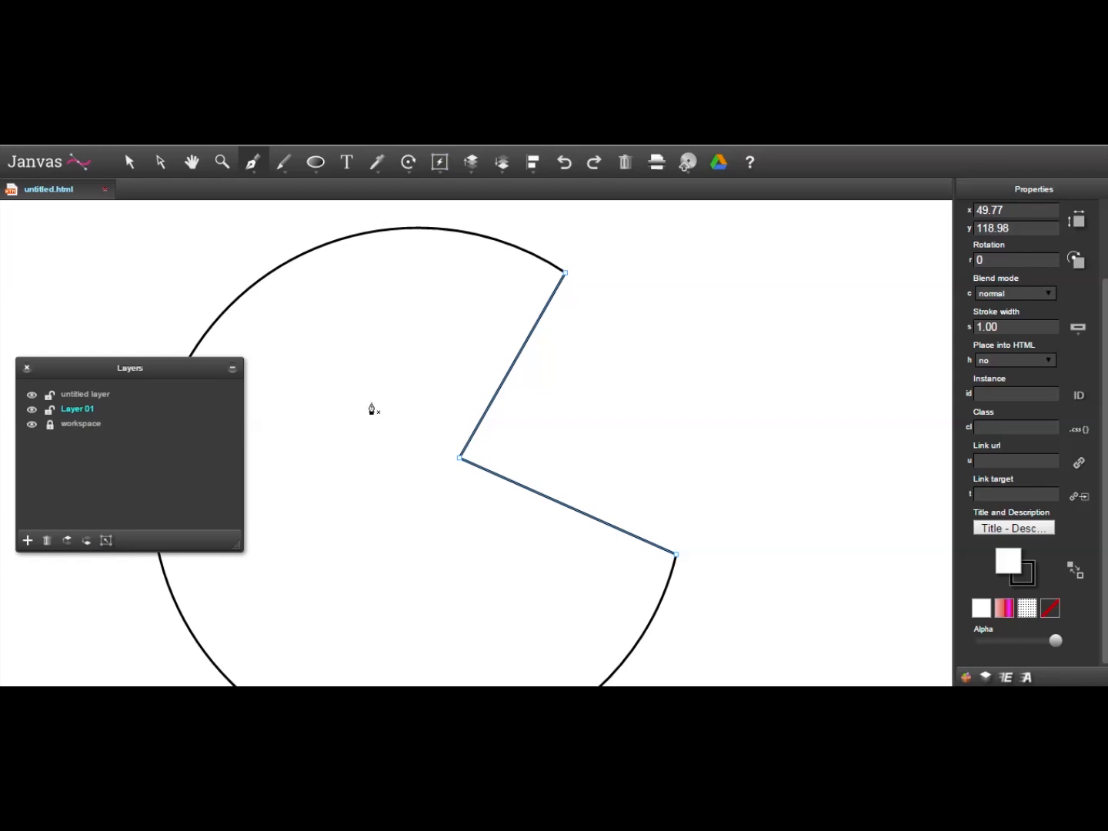
Draw a small circle as an eye in the upper part of the notched circle, above and left of the notch
{"action": "mouse_move", "coordinate": [317, 164]}
{"action": "left_click", "coordinate": [347, 193]}
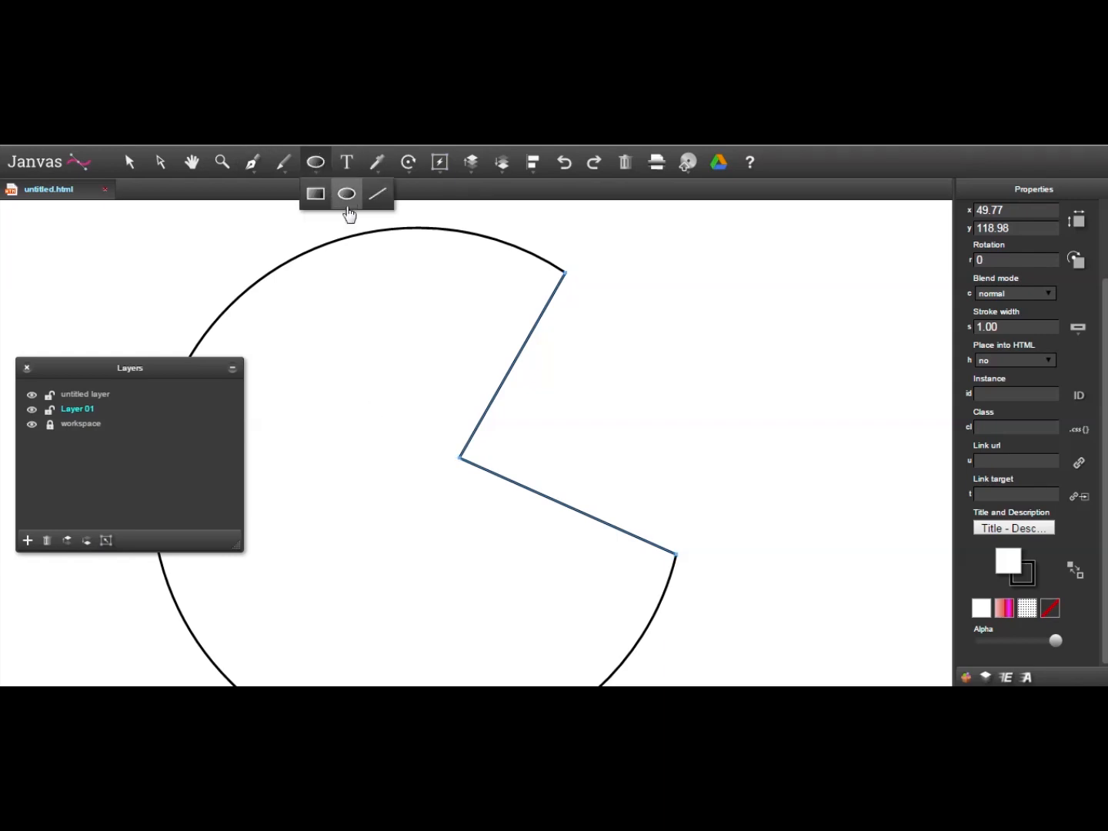
{"action": "left_click_drag", "start_coordinate": [308, 295], "coordinate": [367, 355]}
{"action": "key", "text": "ctrl+z"}
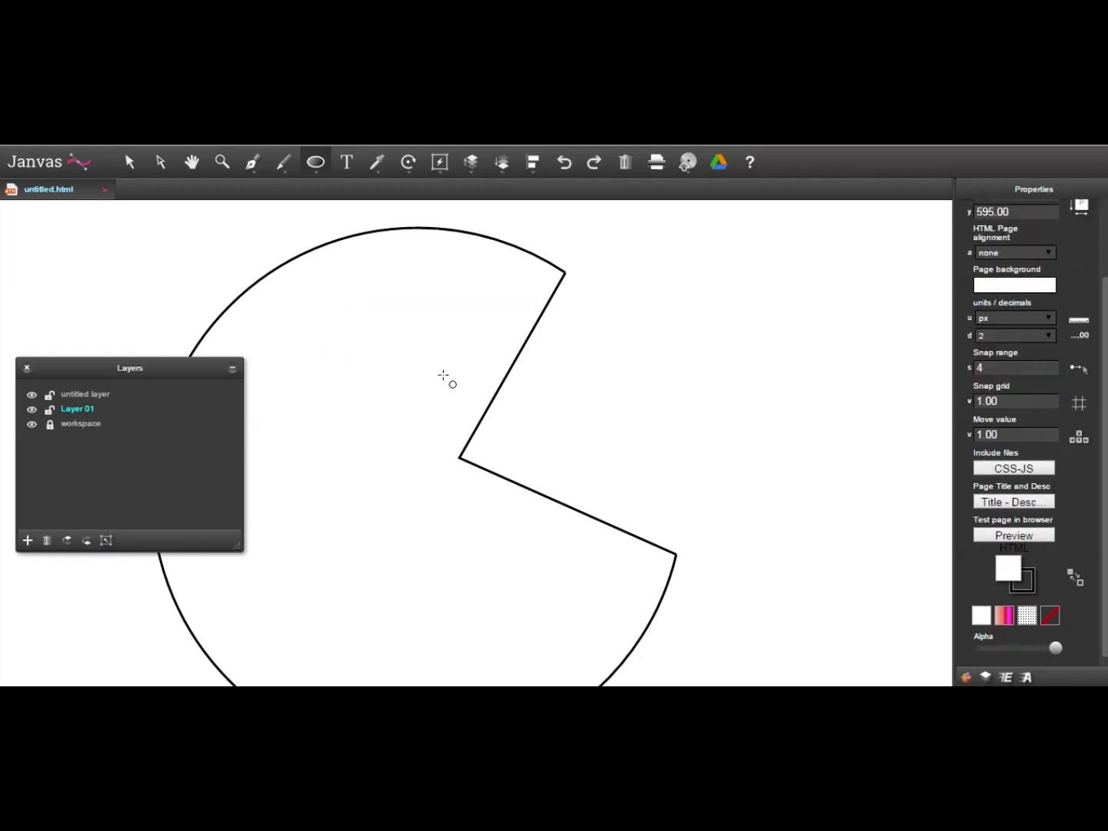
{"action": "left_click_drag", "start_coordinate": [323, 302], "coordinate": [402, 381]}
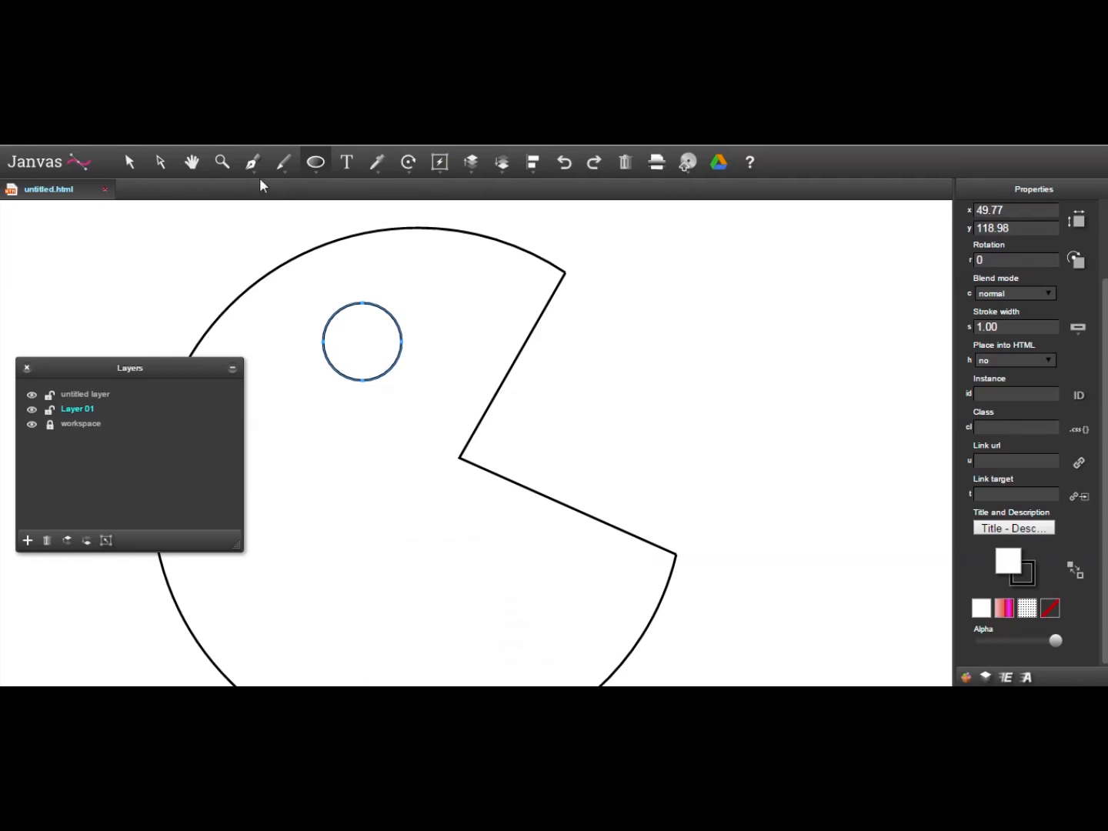
{"action": "left_click", "coordinate": [222, 161]}
{"action": "left_click", "coordinate": [554, 438], "text": "alt"}
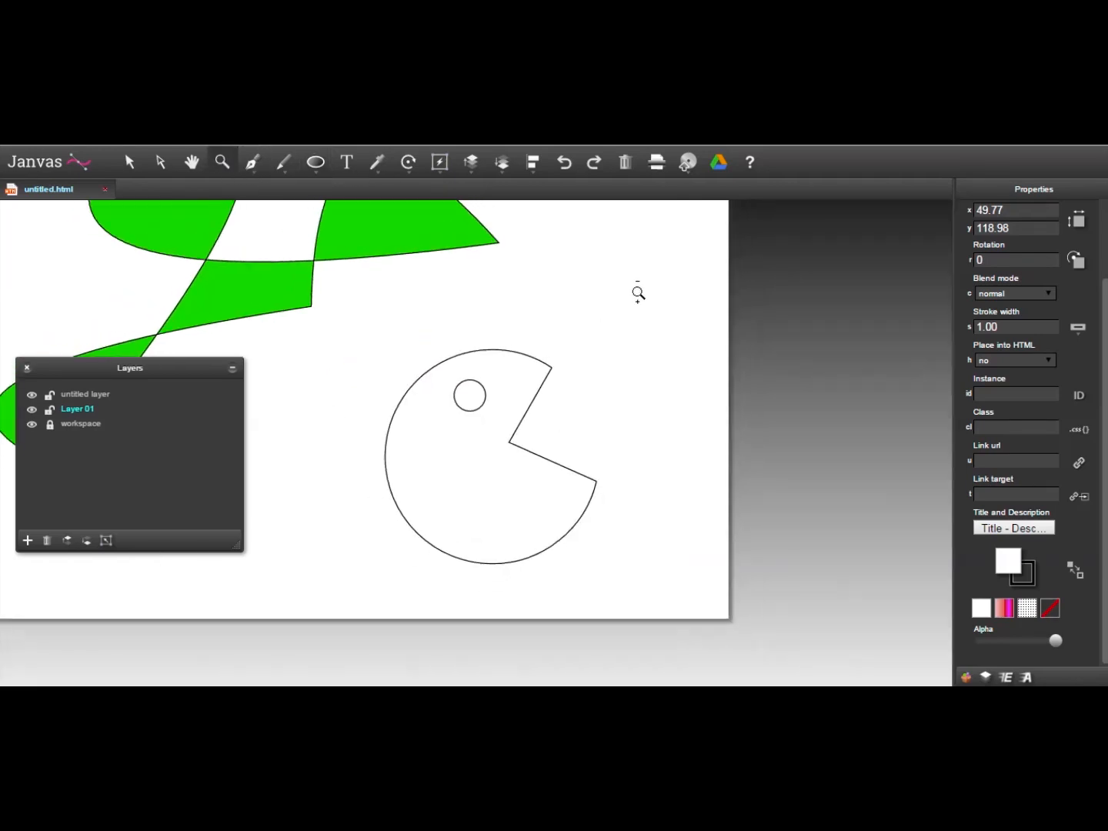
{"action": "left_click", "coordinate": [637, 293], "text": "alt"}
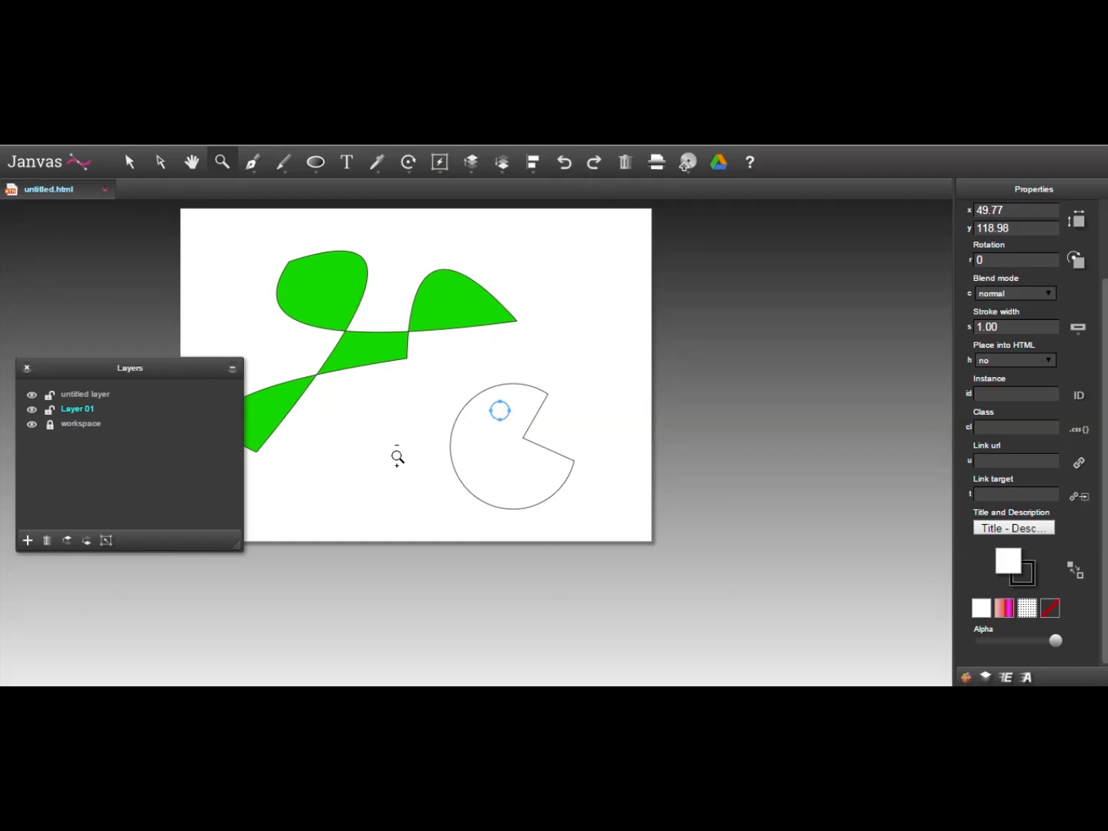
{"action": "left_click", "coordinate": [252, 162]}
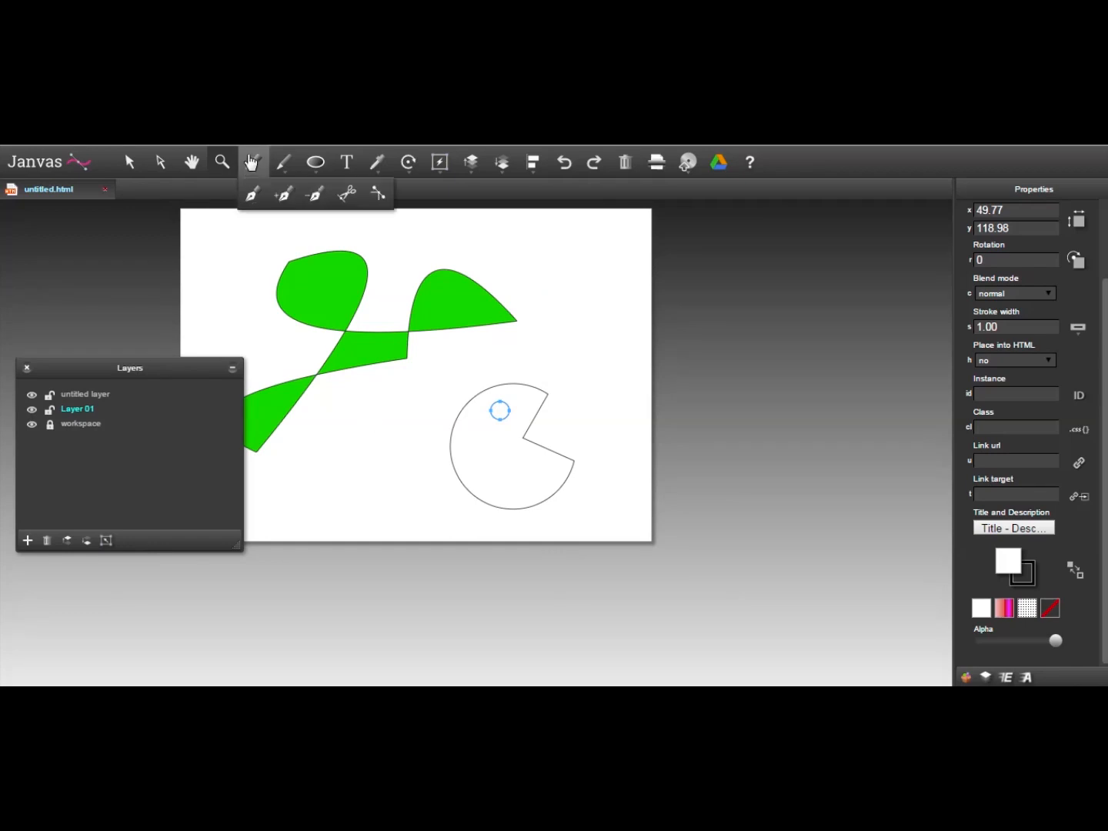
{"action": "left_click", "coordinate": [279, 199]}
{"action": "left_click", "coordinate": [316, 202]}
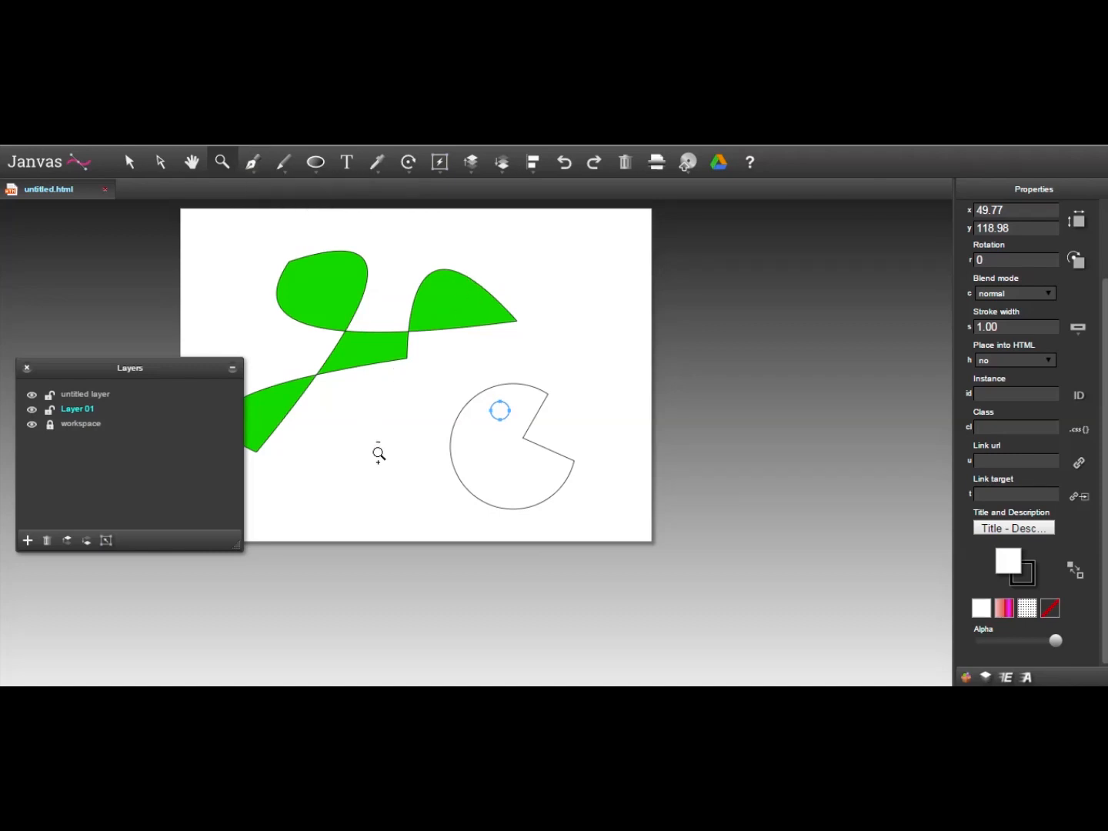
{"action": "key", "text": "z"}
Switch to the PowerPoint presentation and go through slides 10 to 12 on scissors and cutting
{"action": "left_click", "coordinate": [450, 698]}
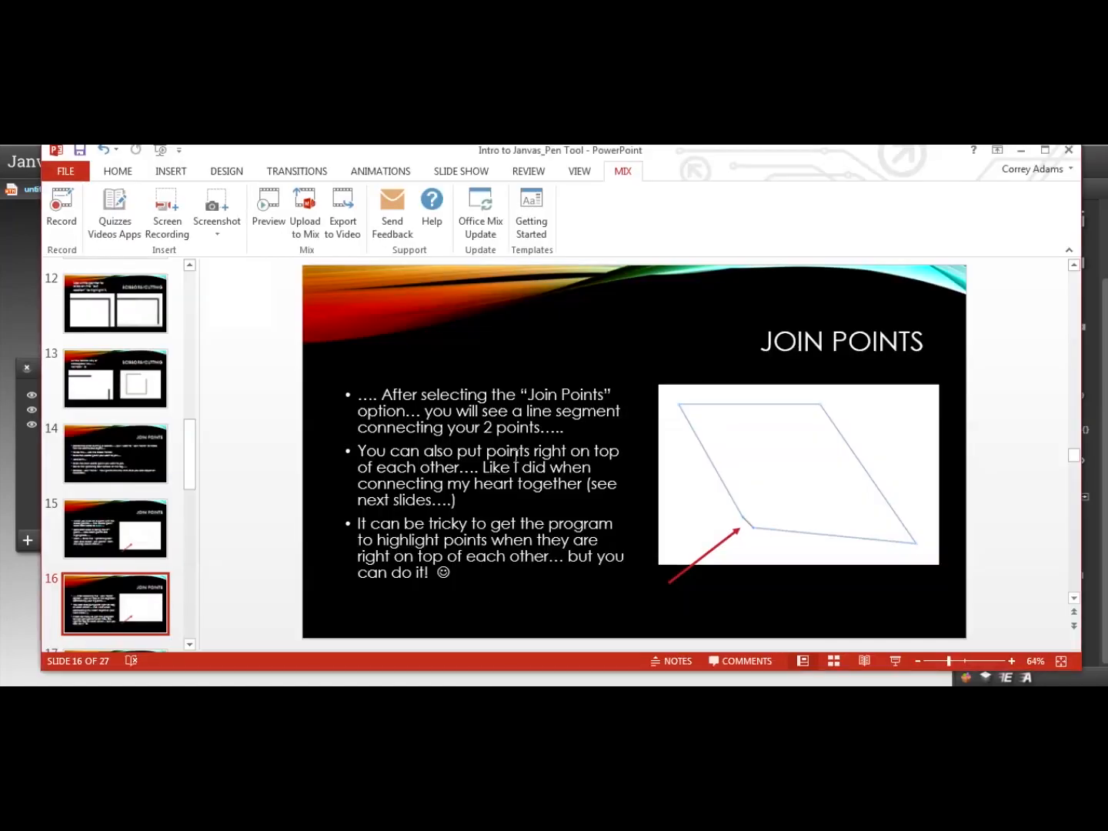
{"action": "left_click_drag", "start_coordinate": [196, 458], "coordinate": [195, 420]}
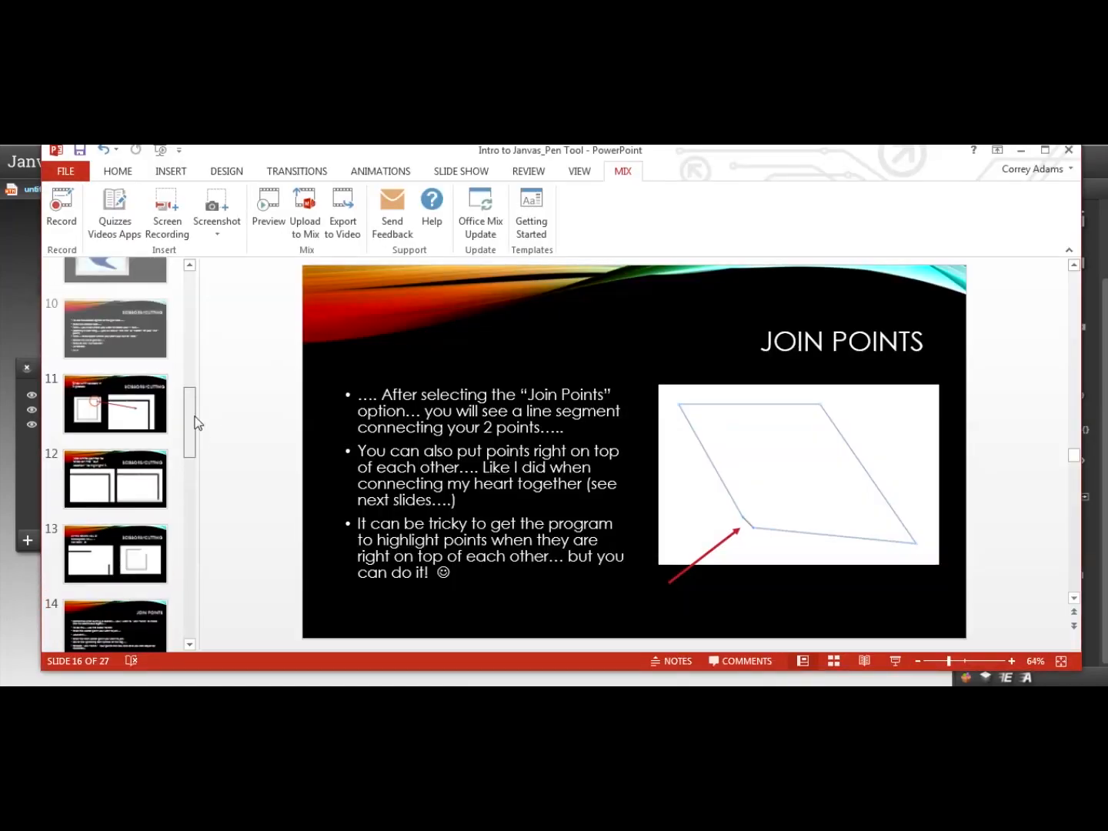
{"action": "left_click", "coordinate": [152, 369]}
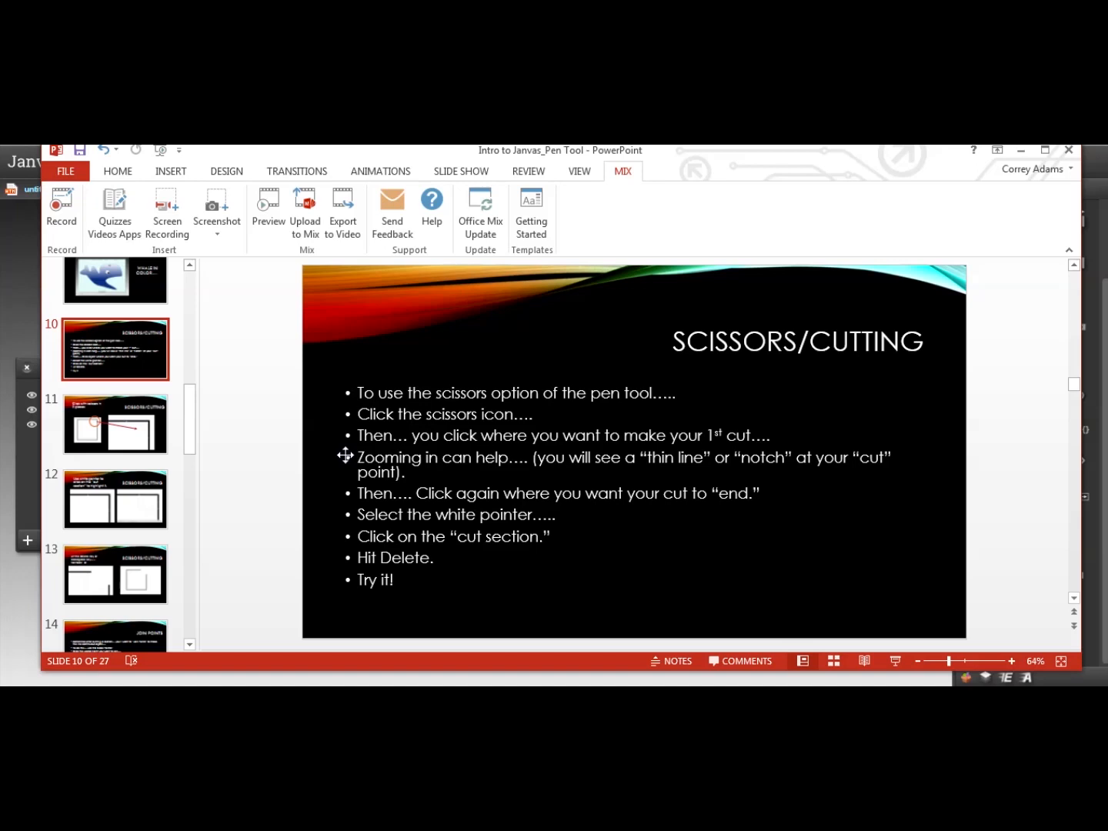
{"action": "left_click", "coordinate": [133, 452]}
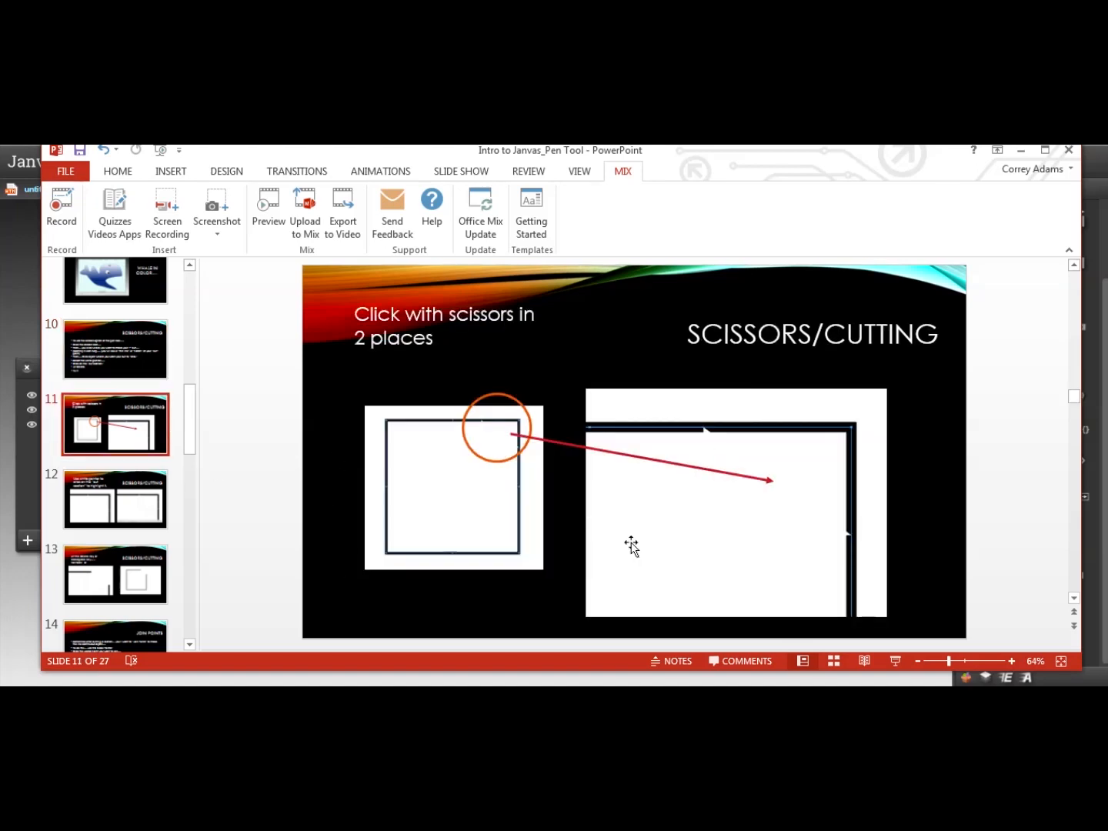
{"action": "left_click", "coordinate": [136, 507]}
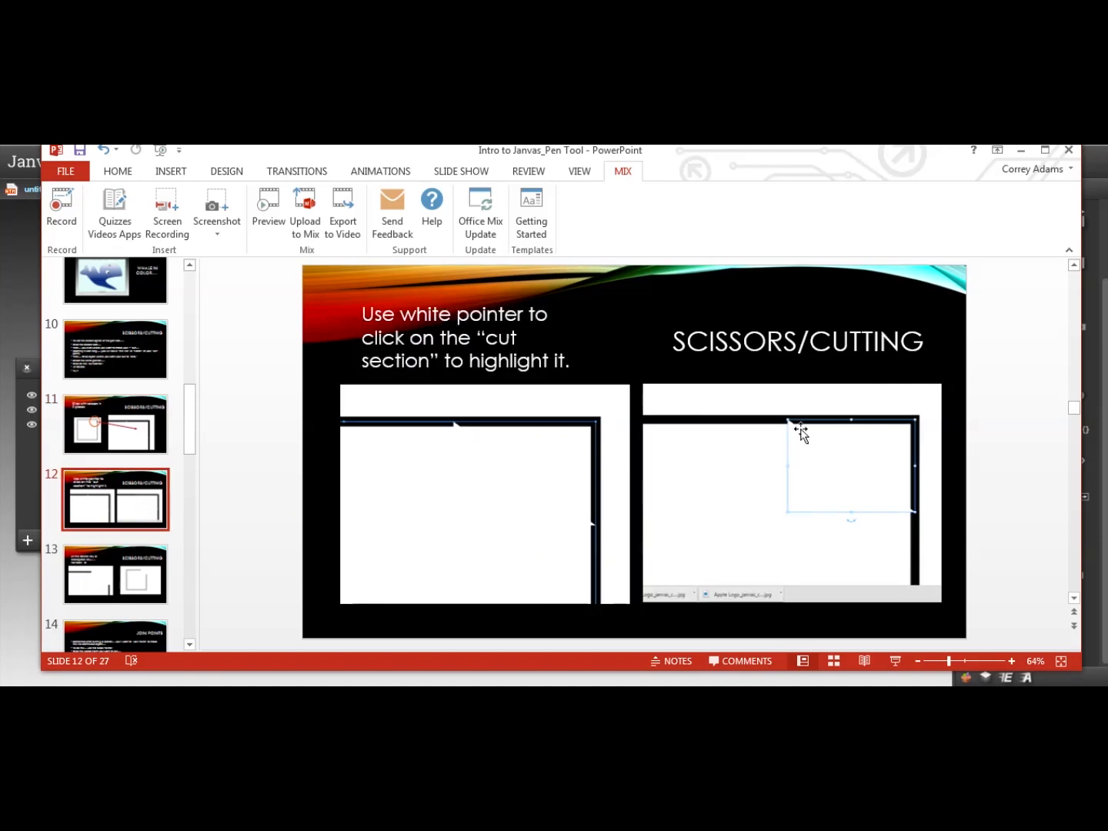